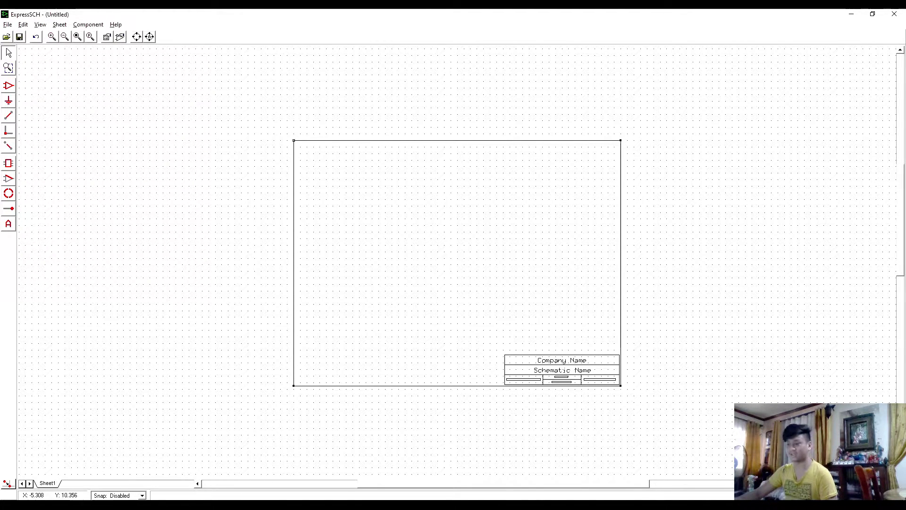
click(120, 505)
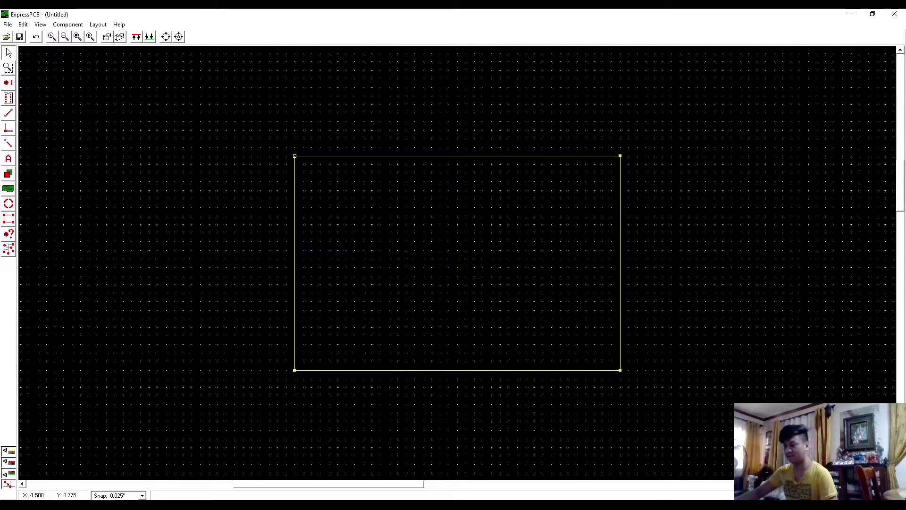
click(204, 507)
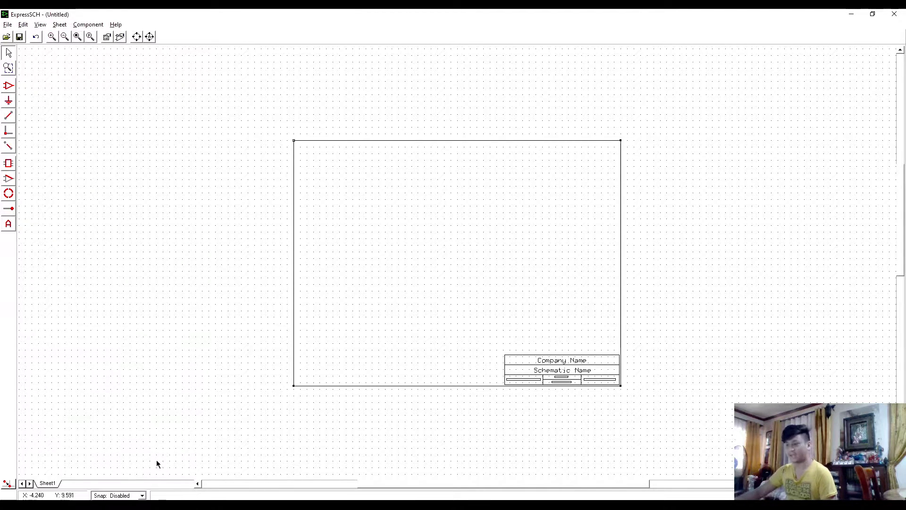
click(166, 505)
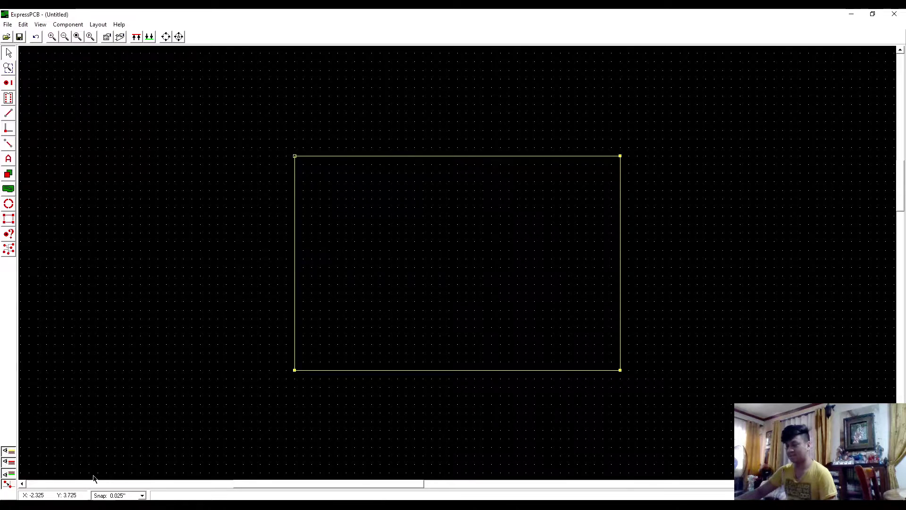
click(81, 467)
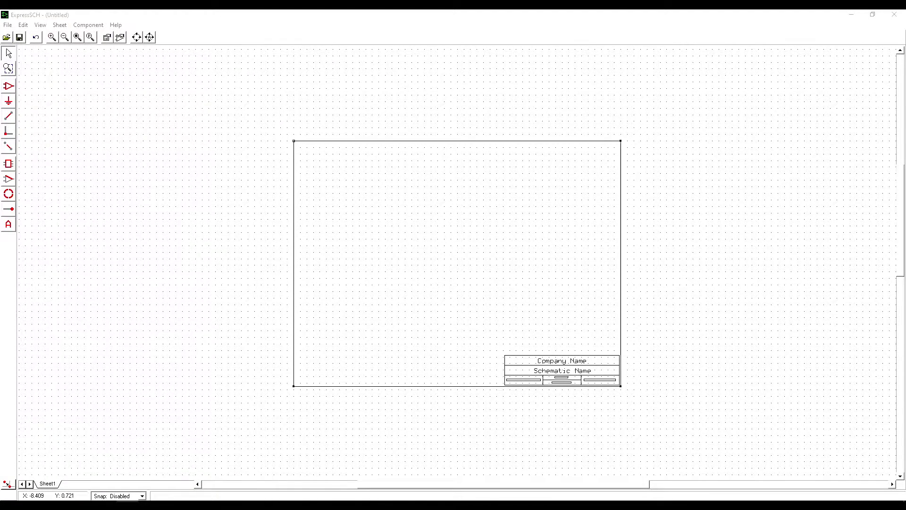
Step: Place four Passive - Resistor symbols inside the schematic sheet frame
click(9, 86)
click(430, 37)
scroll(326, 94, down, 10)
click(324, 148)
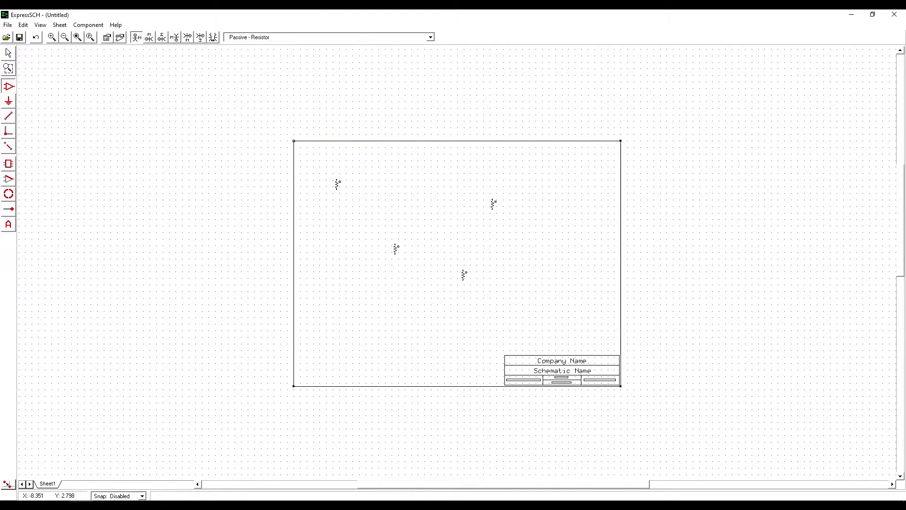
scroll(560, 249, up, 2)
scroll(419, 249, down, 1)
scroll(253, 147, up, 1)
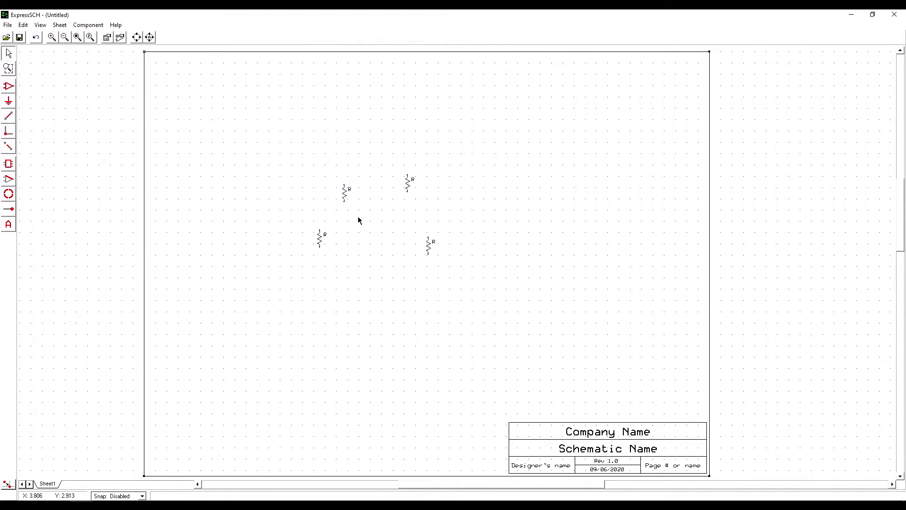
Step: Assign part IDs R1 and R2 to the two leftmost resistors, each with a value of 10k
double_click(344, 194)
text(10k)
key(Return)
double_click(319, 238)
click(507, 198)
click(491, 258)
text(10k)
key(Return)
Step: Label the remaining two resistors R3 with 100k and R4 with 10k, and rotate R4 to horizontal
text(10k)
key(Return)
right_click(429, 244)
click(579, 326)
Step: Place a capacitor symbol below the group of resistors
click(8, 85)
click(431, 38)
scroll(307, 59, up, 4)
click(287, 78)
click(369, 294)
Step: Give the capacitor the part ID C1 and the part name 100uF
click(8, 53)
double_click(371, 294)
text(1)
click(515, 256)
text(100uF)
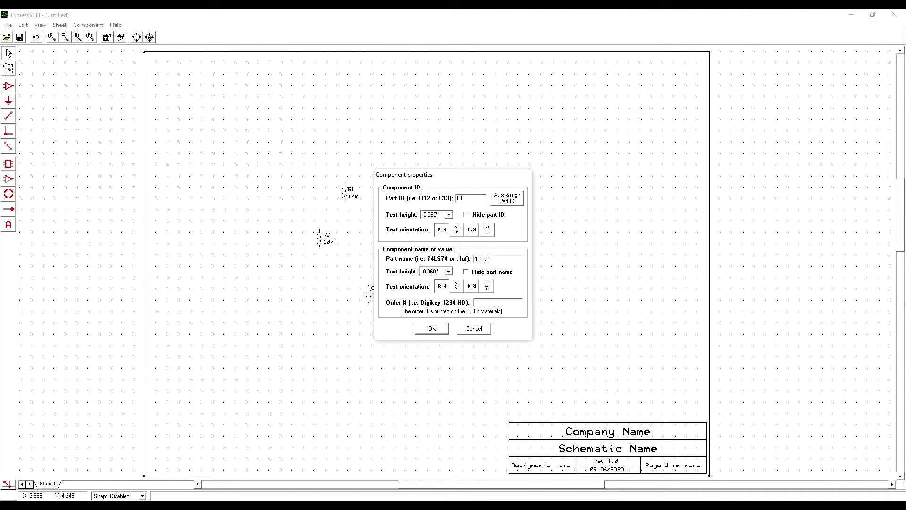
key(Return)
Step: Place a potentiometer beside C1 and label it R5 with a value of 10 k
click(8, 86)
click(336, 39)
scroll(302, 61, up, 1)
click(299, 71)
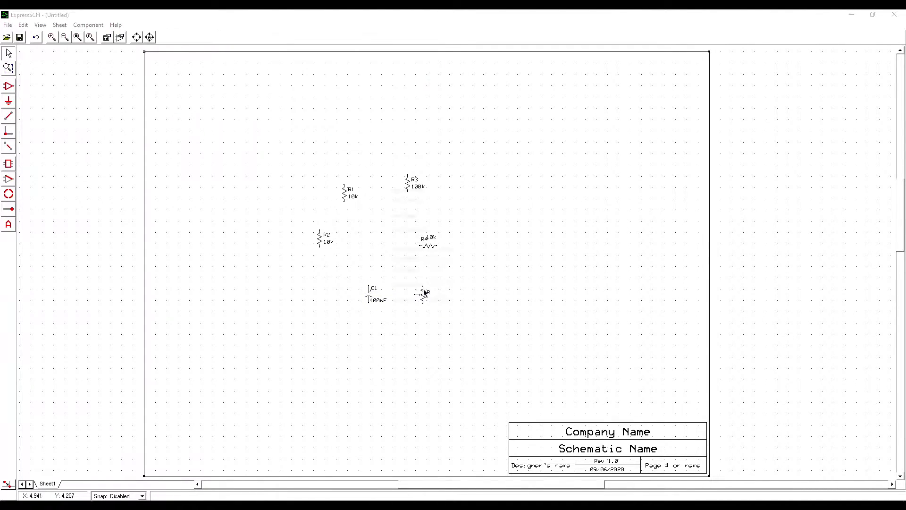
click(423, 293)
click(447, 328)
Step: Place an LM311 comparator symbol to the right of the resistors
click(8, 86)
click(431, 38)
drag(431, 149, 450, 156)
click(409, 126)
click(496, 220)
Step: Assign the part ID U1 to the LM311 comparator
click(8, 53)
double_click(489, 225)
click(485, 197)
text(1)
key(Return)
Step: Place an NPN transistor below the LM311 and label it Q1 with the part name 2n1711
click(9, 86)
click(335, 38)
click(299, 144)
click(509, 266)
click(9, 53)
double_click(512, 264)
click(501, 257)
text(2n1711)
key(Return)
Step: Arrange the parts around the LM311: R1 and R2 stacked on its left, R5 above them, and R3, R4, Q1 and C1 on its right
drag(346, 194, 294, 202)
drag(319, 239, 290, 237)
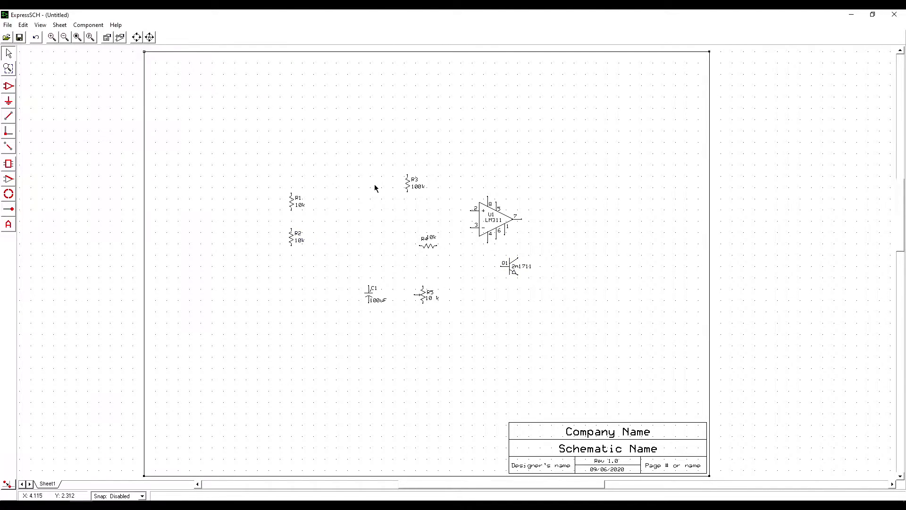
drag(423, 294, 322, 167)
drag(506, 215, 409, 179)
drag(428, 245, 433, 200)
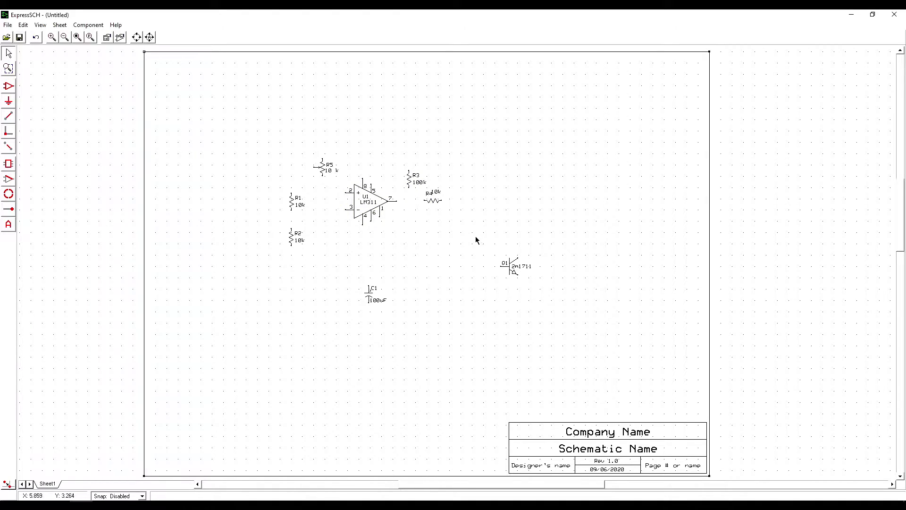
drag(511, 265, 481, 200)
drag(370, 294, 458, 225)
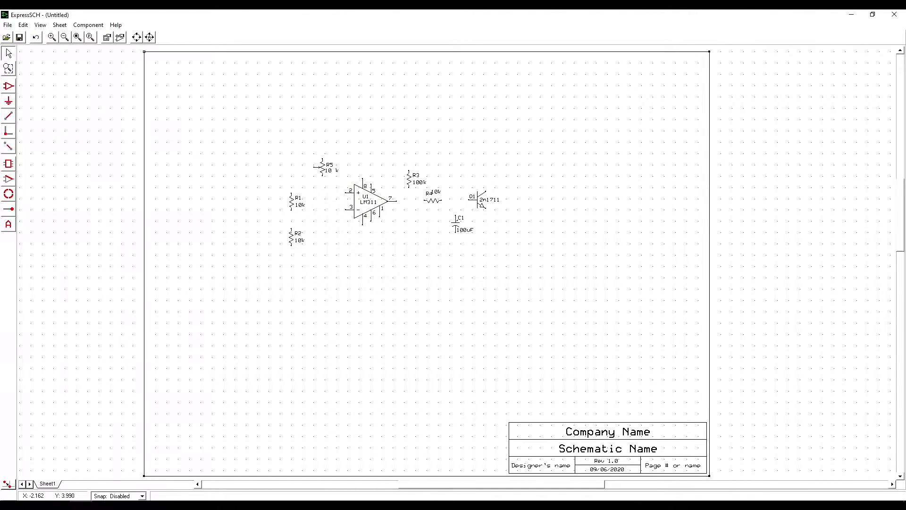
Step: Place a resistor above Q1 and draw a circle around it to form a photoresistor symbol
click(9, 86)
click(283, 37)
scroll(281, 75, up, 2)
click(274, 78)
click(471, 129)
click(8, 53)
click(59, 26)
click(8, 194)
drag(471, 128, 482, 128)
Step: Assign the part ID PR1 to the circled resistor and move it above R5
double_click(471, 128)
text(PR1)
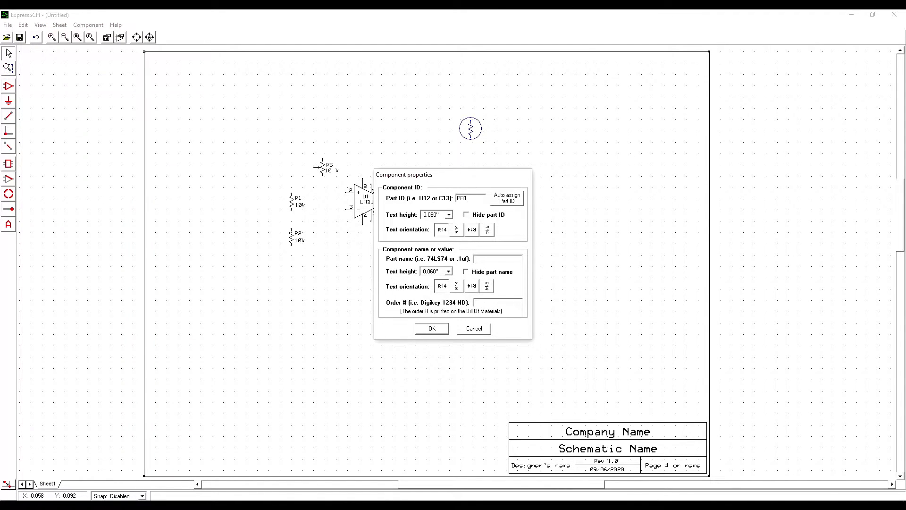
click(432, 329)
click(88, 25)
click(69, 25)
click(88, 25)
click(113, 91)
click(401, 233)
click(475, 312)
drag(474, 128, 326, 137)
Step: Place a Passive - Capacitor polarized above R4 and draw a circle around it to form a buzzer symbol
click(8, 86)
click(431, 37)
scroll(326, 80, up, 3)
click(302, 76)
click(438, 138)
click(8, 54)
click(88, 25)
click(9, 194)
click(438, 139)
click(8, 53)
Step: Group the circle and capacitor into one component with part ID BZ1 and part name CEP-2224
drag(415, 116, 461, 159)
double_click(438, 139)
click(474, 274)
click(89, 25)
click(113, 58)
text(BZ1)
key(Tab)
text(CEP-2224)
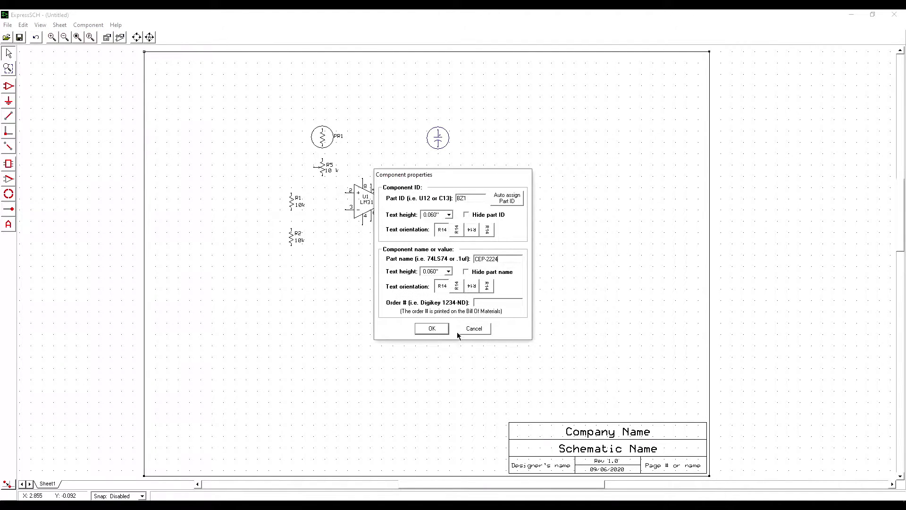
click(432, 328)
click(88, 25)
click(28, 38)
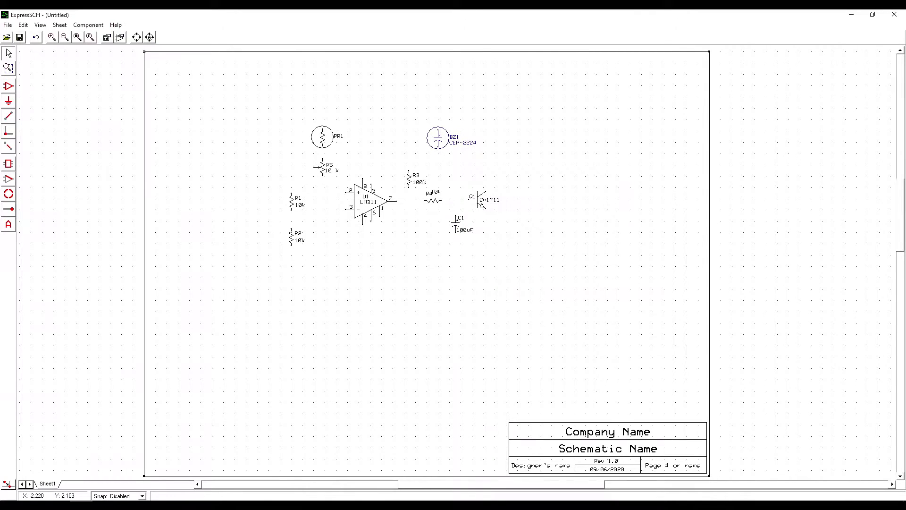
Step: Place Power - Ground symbols below R5, R2, the LM311, C1 and Q1
click(8, 101)
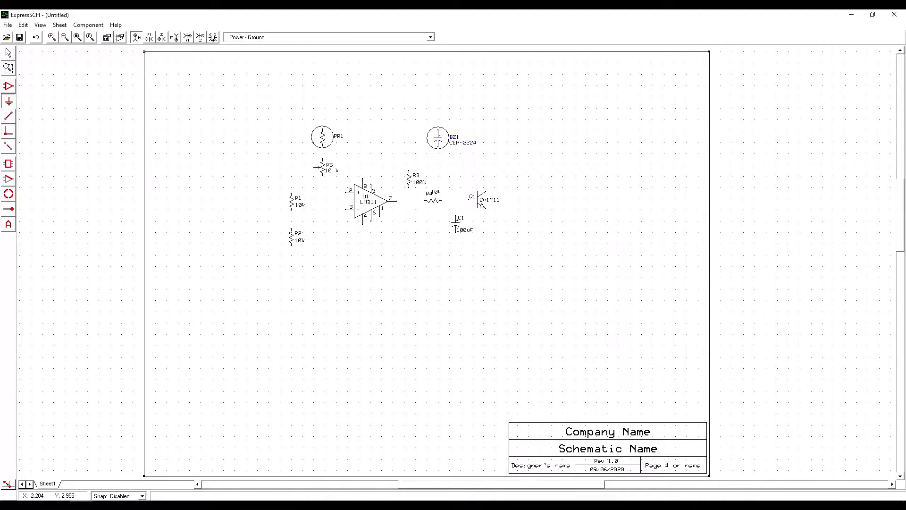
click(322, 185)
click(290, 253)
click(362, 233)
click(457, 241)
click(488, 218)
Step: Place Power - Voltage supply + 9v symbols above R1, PR1, the LM311, R3 and BZ1
click(430, 37)
click(255, 119)
click(291, 177)
click(321, 112)
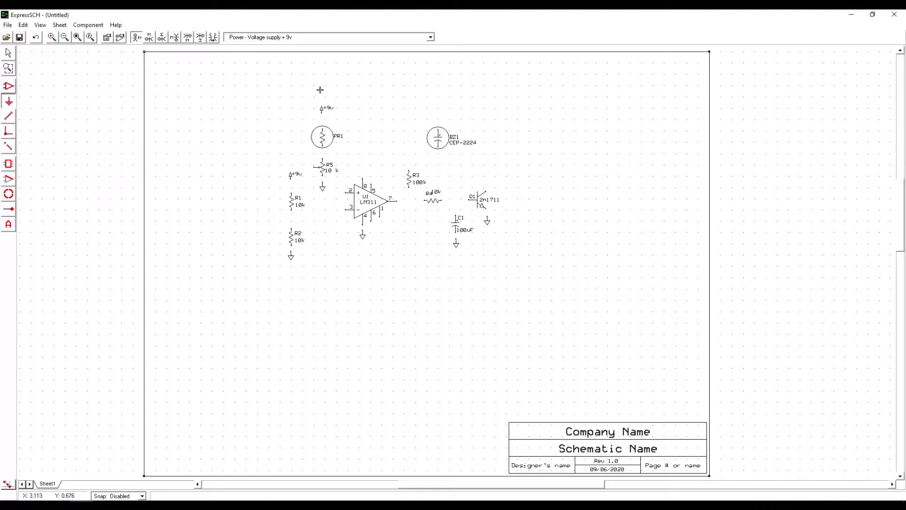
click(362, 169)
click(407, 160)
click(438, 118)
Step: Place a Misc - Battery symbol to the left of R1 and R2
click(295, 36)
click(9, 85)
click(430, 37)
drag(432, 154, 435, 150)
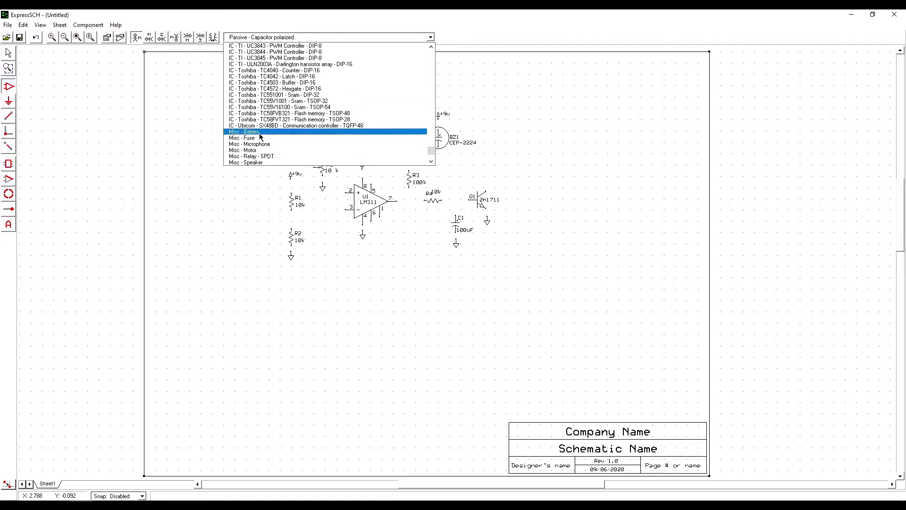
click(297, 132)
click(231, 221)
click(231, 244)
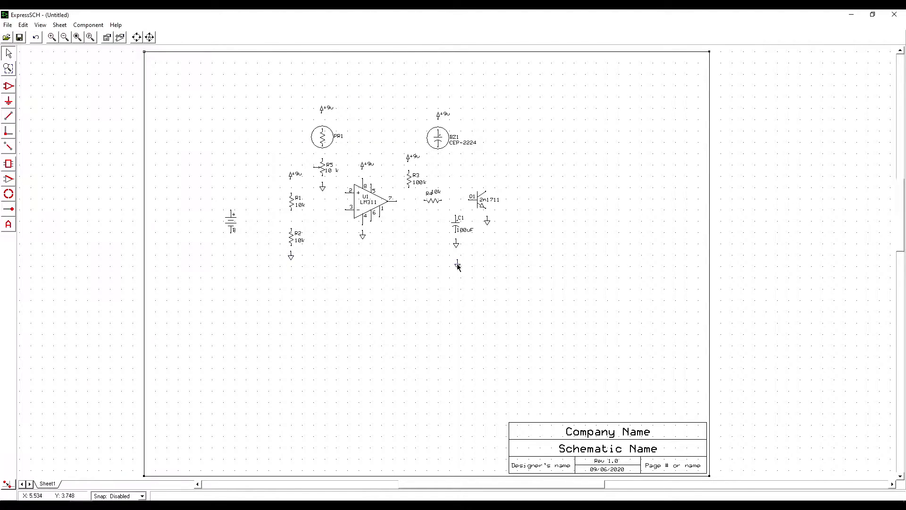
Step: Add +9v and ground symbols above and below the battery and wire them to its terminals
click(232, 191)
scroll(370, 191, up, 1)
scroll(293, 62, up, 1)
click(8, 116)
click(186, 224)
click(186, 245)
click(8, 116)
click(186, 224)
click(186, 246)
click(186, 278)
click(186, 291)
Step: Wire the lower end of R1 to R2 and the lower end of R2 to its ground symbol
scroll(288, 208, up, 1)
scroll(467, 131, down, 1)
scroll(461, 108, up, 3)
click(223, 315)
click(222, 361)
key(Escape)
click(222, 403)
click(222, 417)
key(Escape)
Step: Align the +9v symbol with R1 and shift the whole R1-R2 branch up slightly
click(8, 54)
drag(220, 227, 224, 227)
drag(187, 204, 259, 455)
drag(222, 428, 222, 420)
Step: Wire the +9v symbol to R1 and run a wire from the R1-R2 junction to pin 3 of the LM311
click(9, 116)
click(223, 229)
click(223, 264)
click(223, 325)
click(280, 325)
Step: Wire the lower end of R5 to ground and connect PR1 to the upper end of R5
click(300, 230)
click(301, 245)
click(300, 156)
click(301, 187)
Step: Move the +9v symbol directly above PR1 and wire it to PR1's upper pin
click(9, 52)
drag(312, 60, 302, 82)
click(8, 116)
click(302, 89)
click(300, 113)
click(8, 114)
click(279, 208)
click(256, 208)
click(256, 175)
click(353, 176)
click(358, 272)
key(ctrl+z)
Step: Route R5's wiper across the PR1-R5 wire to pin 2 of the LM311, and wire pins 5 and 6 together
click(279, 208)
click(263, 207)
click(264, 174)
click(357, 175)
click(358, 272)
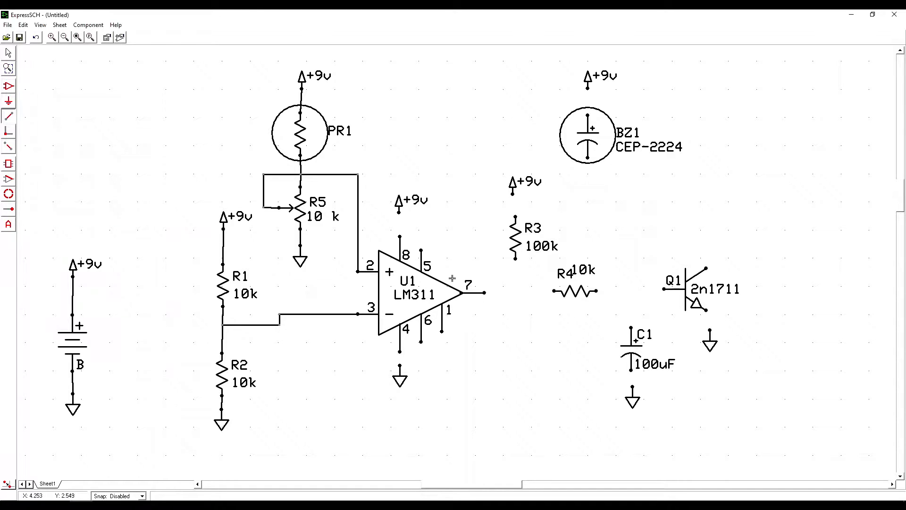
click(420, 250)
key(Escape)
Step: Align the LM311's +9v symbol with pin 8 and wire it to that pin
click(399, 207)
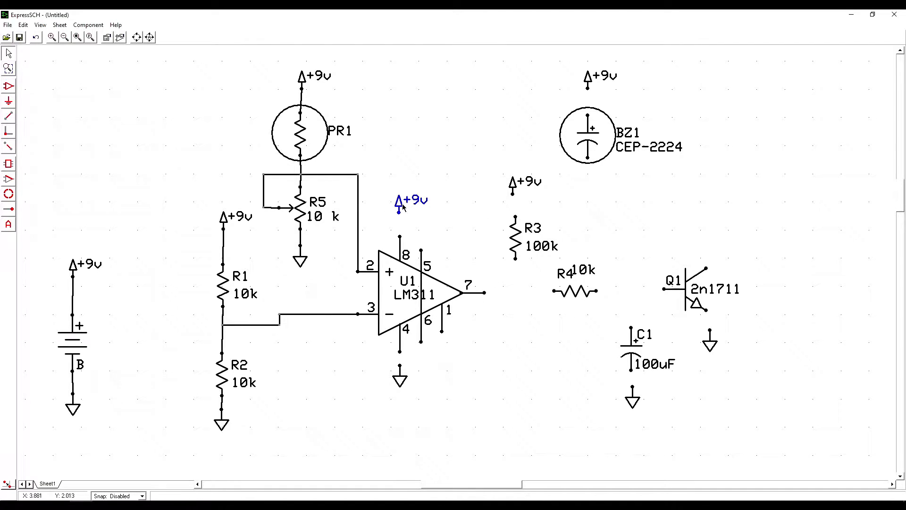
drag(399, 211, 400, 214)
click(8, 116)
click(399, 215)
click(400, 237)
Step: Wire pin 4 of the LM311 to its ground symbol and connect pin 1 to the same ground wire
click(400, 365)
click(400, 351)
click(400, 358)
click(441, 359)
click(442, 332)
Step: Wire LM311 pin 7 to R4, join R3's lower end to that wire, and connect R4 to Q1's base
click(484, 293)
click(553, 291)
click(516, 259)
click(516, 292)
click(597, 291)
click(664, 289)
Step: Move the BZ1 buzzer with its +9v symbol directly above Q1's collector and close up the symbol's spacing
click(9, 52)
drag(550, 62, 696, 173)
drag(587, 134, 705, 219)
click(708, 179)
drag(705, 162, 705, 170)
Step: Wire the +9v symbol to BZ1 and BZ1's lower pin to Q1's collector
click(9, 117)
click(704, 179)
click(704, 198)
click(705, 241)
click(707, 269)
Step: Wire Q1's emitter to its ground symbol and move that ground down level with C1's ground
click(710, 330)
click(706, 310)
click(8, 53)
drag(703, 356, 702, 411)
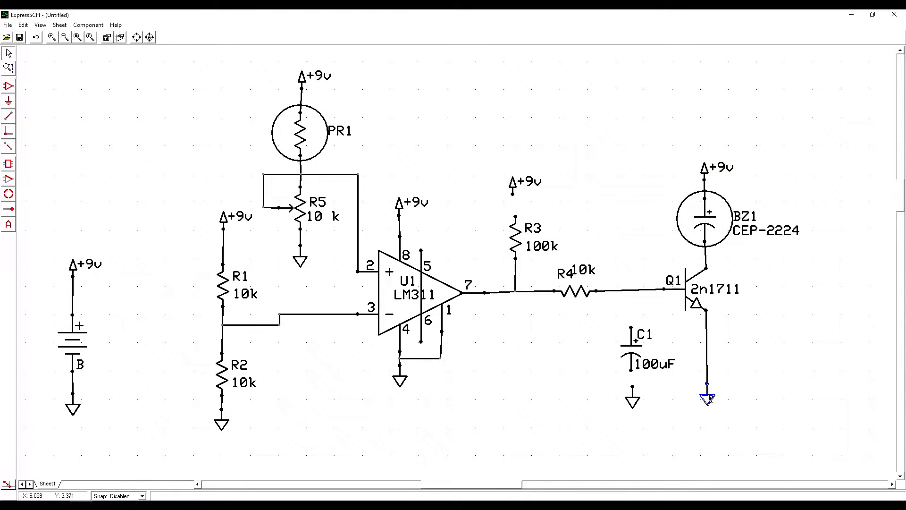
click(751, 372)
Step: Wire C1's lower pin to ground and its upper pin to the wire between R4 and Q1
click(9, 116)
click(632, 371)
click(632, 387)
click(629, 290)
click(631, 327)
Step: Wire the +9v symbol to R3 and straighten the +9v symbols above R3 and the LM311
click(513, 193)
click(516, 217)
click(8, 53)
click(517, 182)
drag(513, 186, 516, 187)
click(630, 216)
drag(401, 209, 403, 209)
click(489, 226)
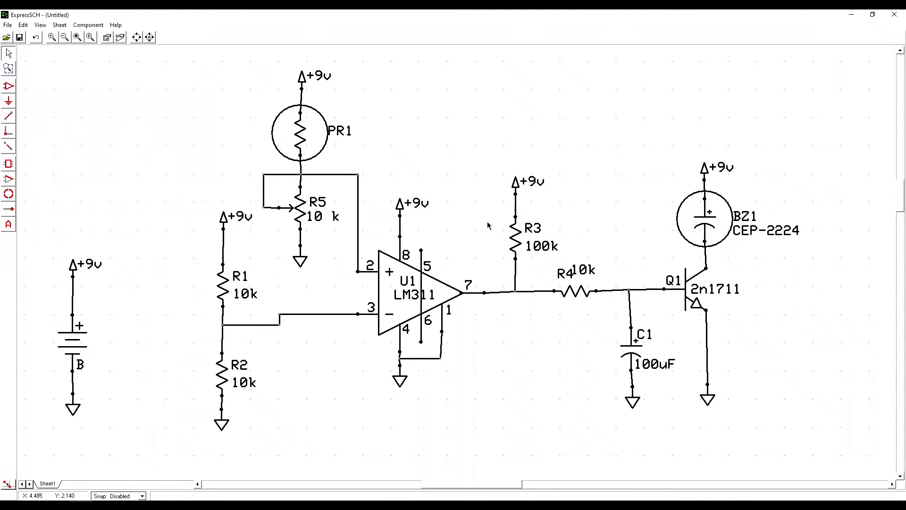
Step: Check the schematic for netlist errors
click(6, 26)
click(43, 86)
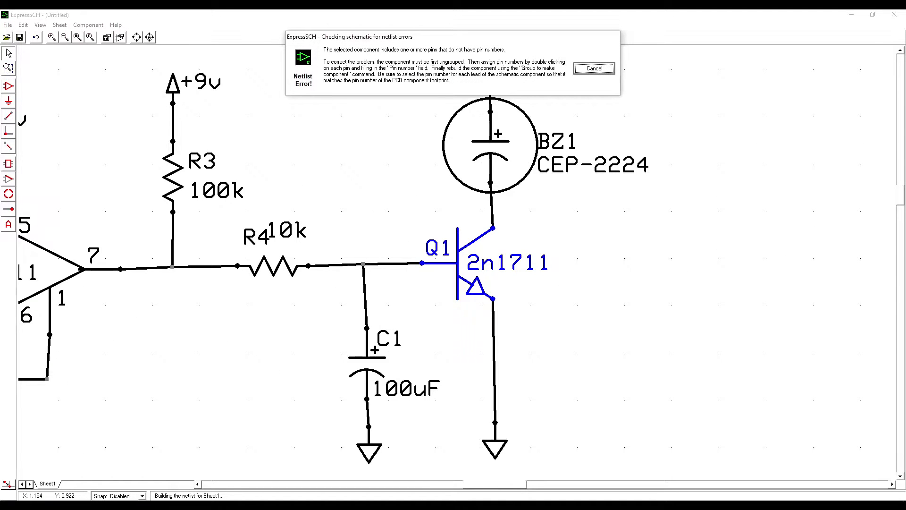
click(594, 69)
Step: Ungroup transistor Q1 and assign pin number 3 to the collector, 2 to the base and 1 to the emitter
click(458, 263)
click(88, 25)
click(111, 46)
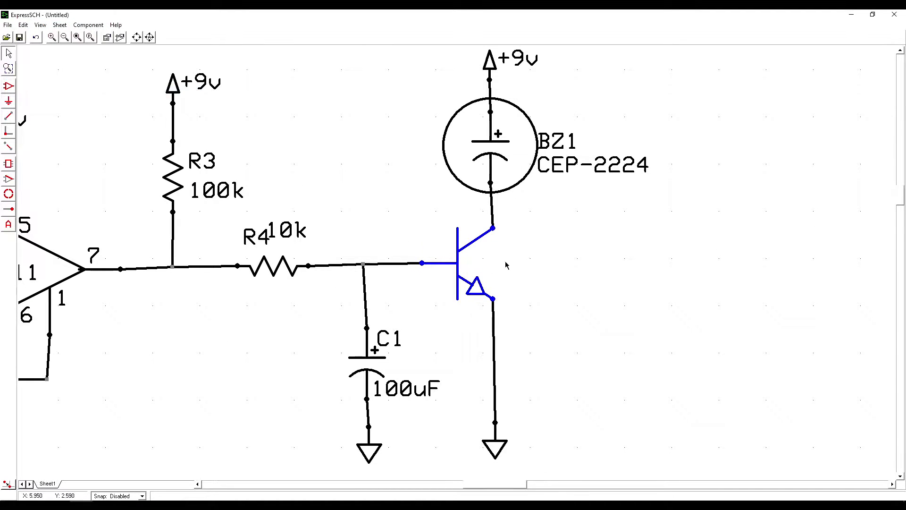
middle_drag(542, 222, 515, 210)
click(483, 219)
double_click(395, 251)
text(2)
key(Return)
double_click(468, 286)
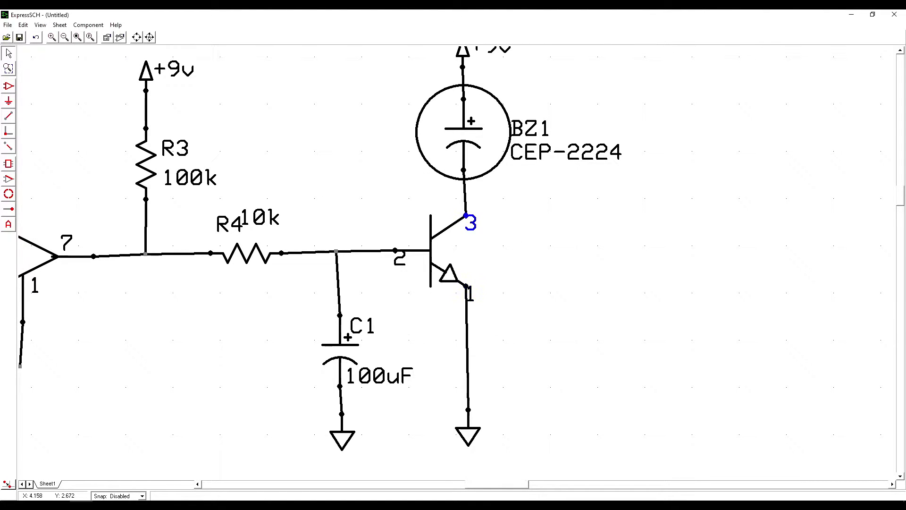
Step: Group the transistor's parts back into one component with part ID Q1
click(59, 25)
click(101, 35)
text(Q1)
click(423, 332)
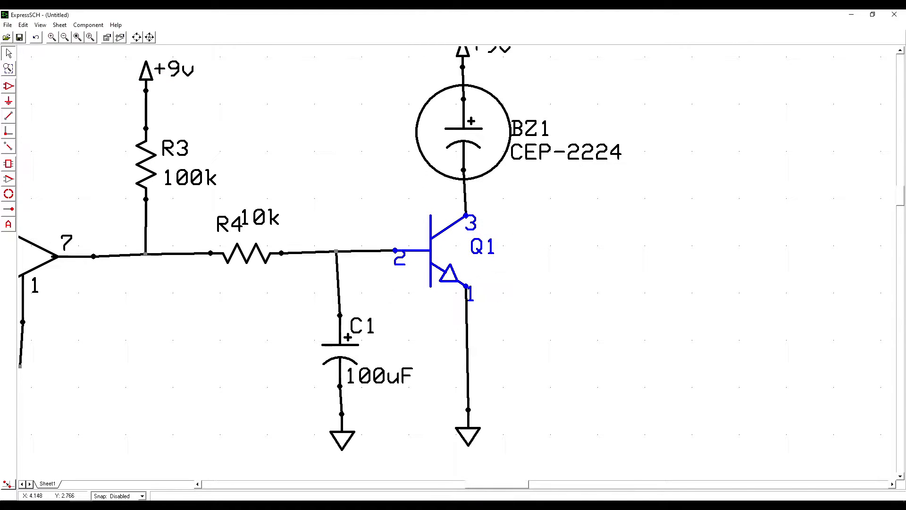
Step: Save the transistor as custom component Transistor-2n1711, replacing the existing one
click(120, 38)
click(393, 239)
click(429, 312)
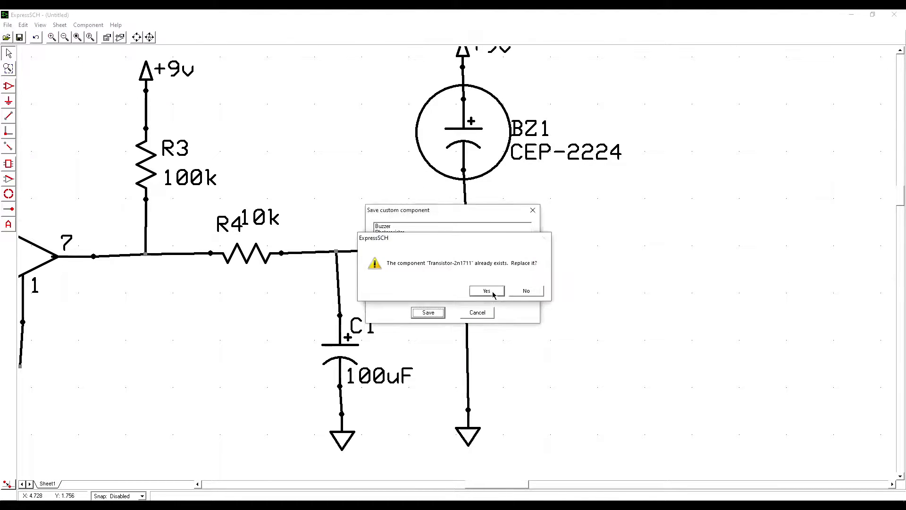
click(491, 292)
Step: Check the schematic for netlist errors again and save the file as Schematic_1_SCH
click(7, 25)
click(52, 117)
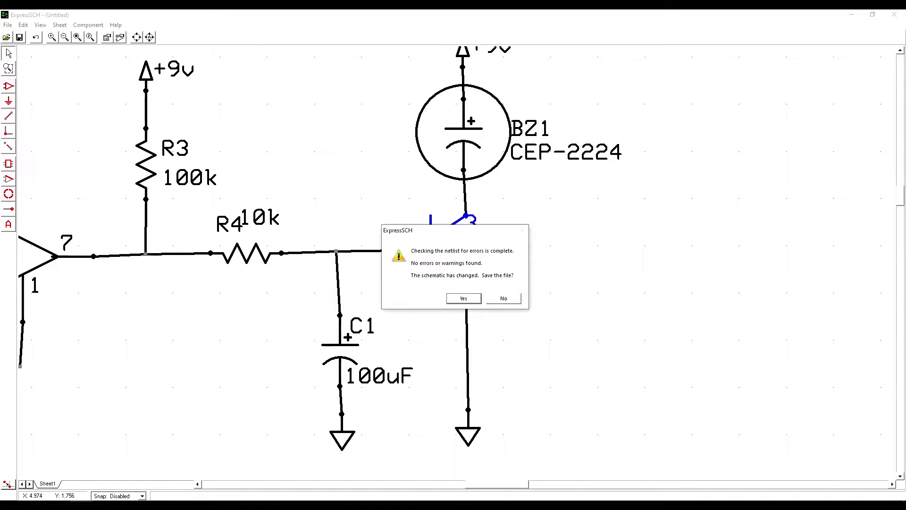
click(463, 298)
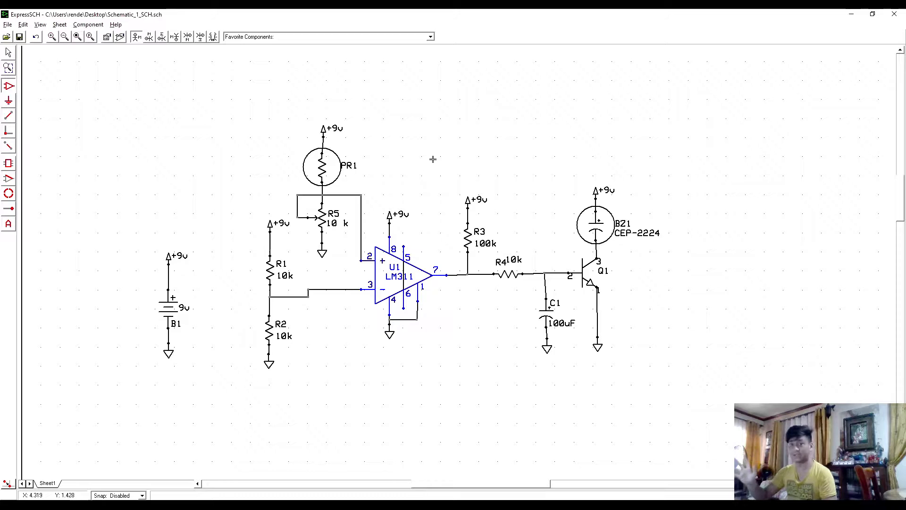
scroll(433, 160, up, 1)
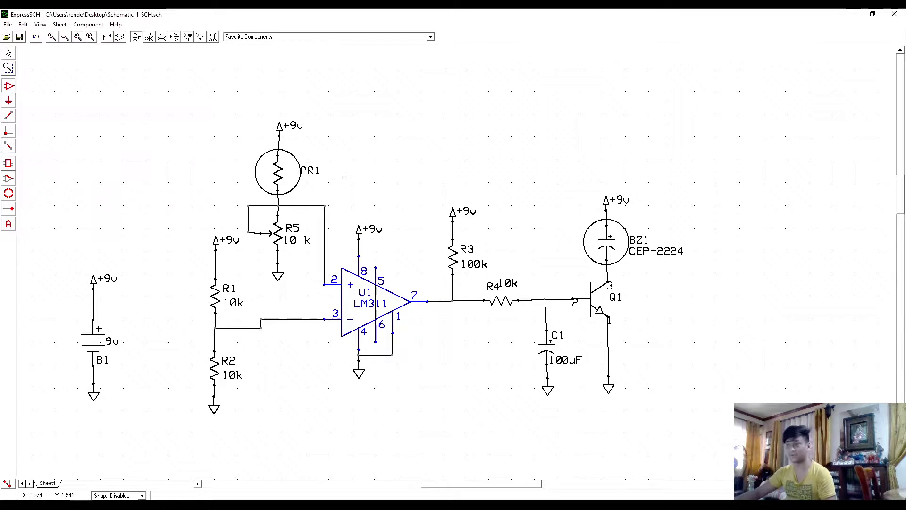
scroll(517, 152, down, 1)
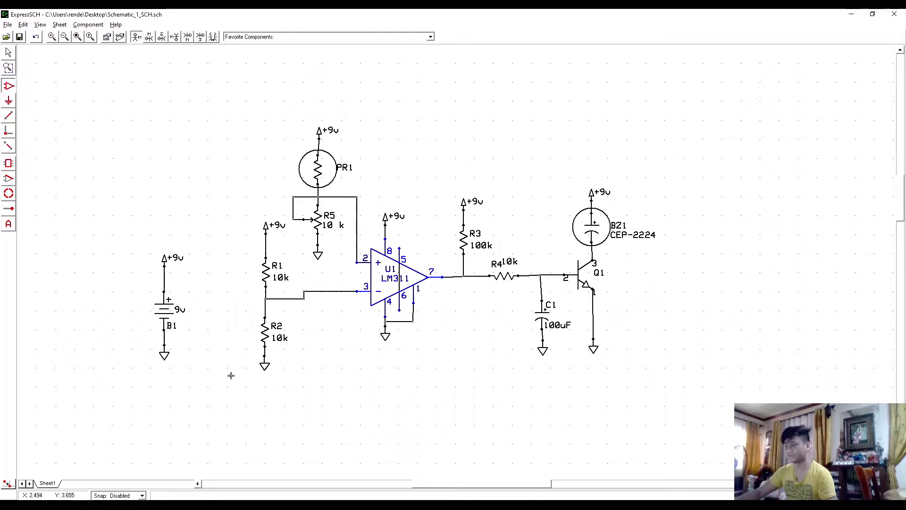
scroll(384, 160, down, 1)
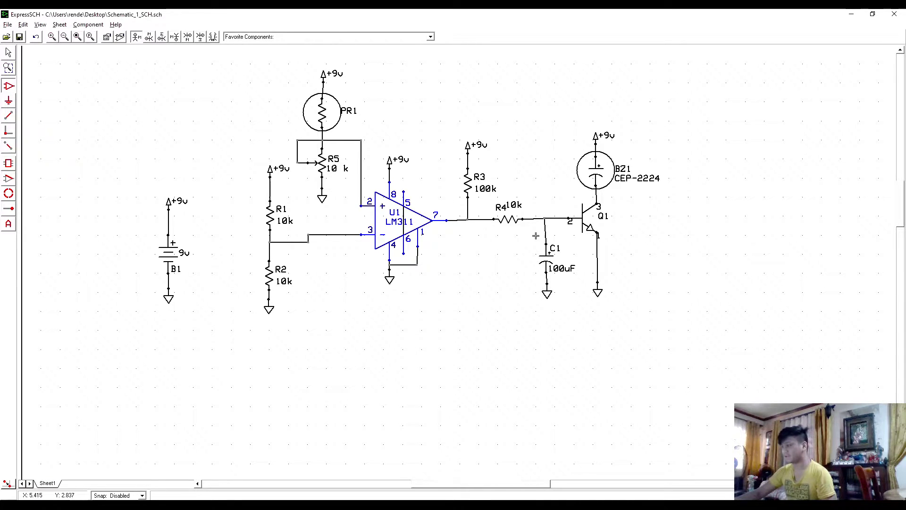
drag(902, 204, 901, 197)
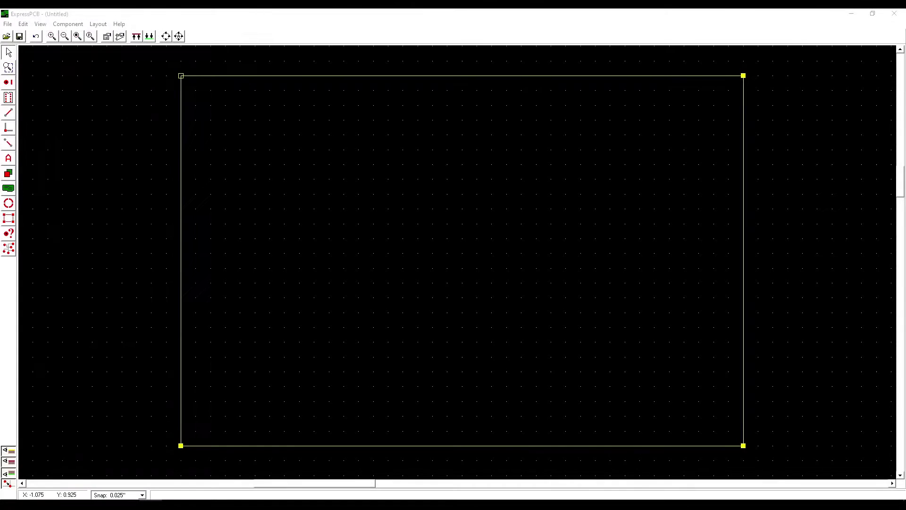
Step: Create a new 2-layer board in ExpressPCB with the 0.056" round via (0.029" hole) and change the default filled-plane clearance
click(6, 24)
click(24, 35)
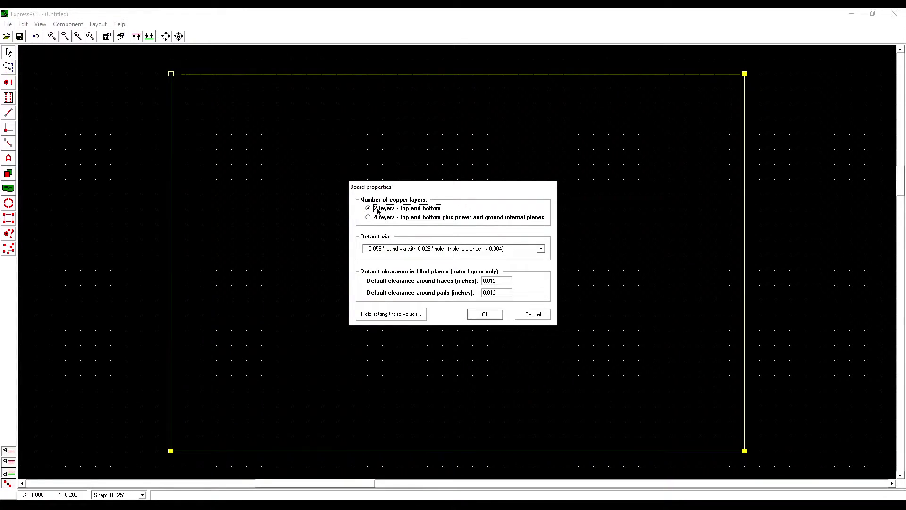
click(386, 249)
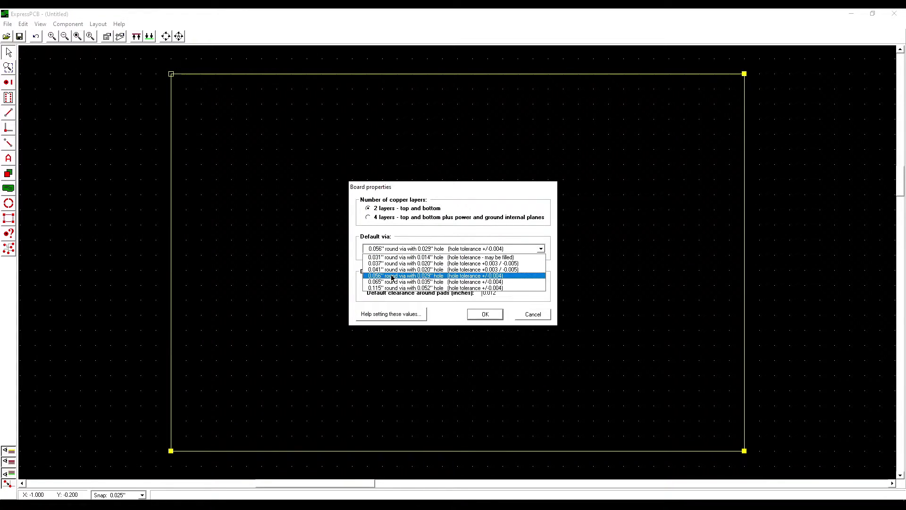
click(402, 251)
drag(497, 280, 489, 280)
text(5)
click(486, 314)
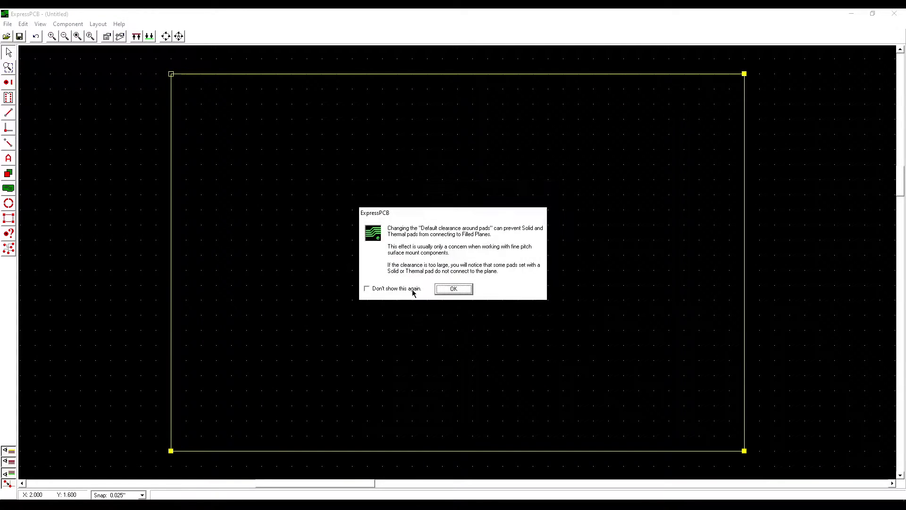
click(453, 289)
Step: Place four Resistor - 0.25 watt (lead spacing 0.4 inch) components, two on each side of the board
click(10, 101)
click(227, 38)
scroll(258, 87, down, 4)
drag(393, 53, 397, 106)
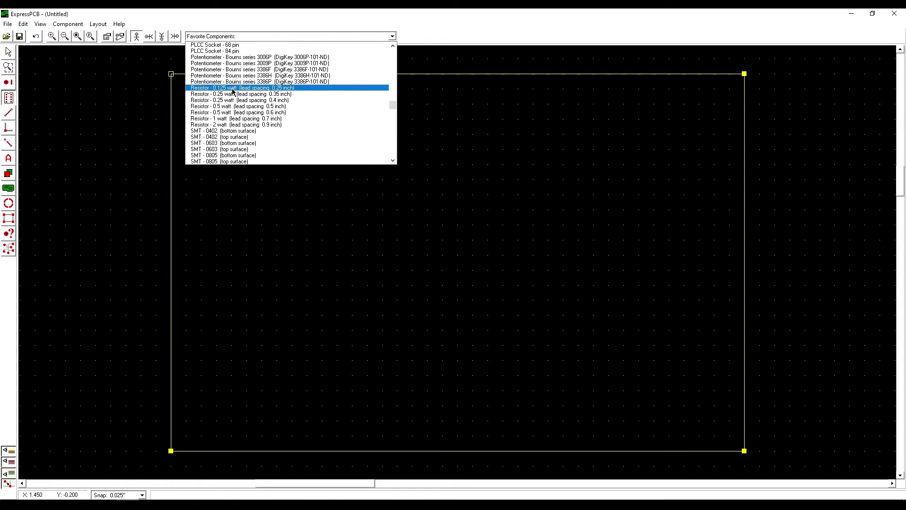
click(226, 95)
click(352, 225)
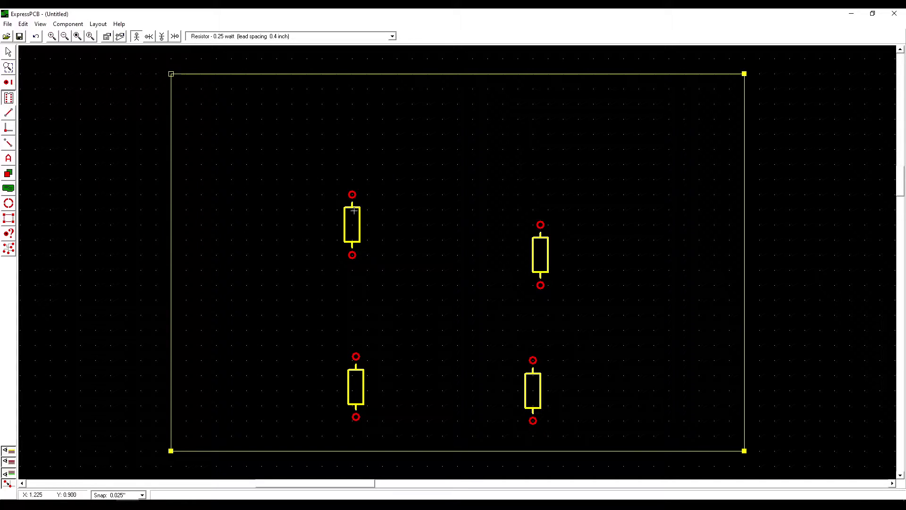
Step: Assign part IDs R1 and R2 to the left resistors and R3 and R4 to the right ones, from top to bottom
key(Escape)
double_click(353, 222)
click(446, 305)
double_click(356, 387)
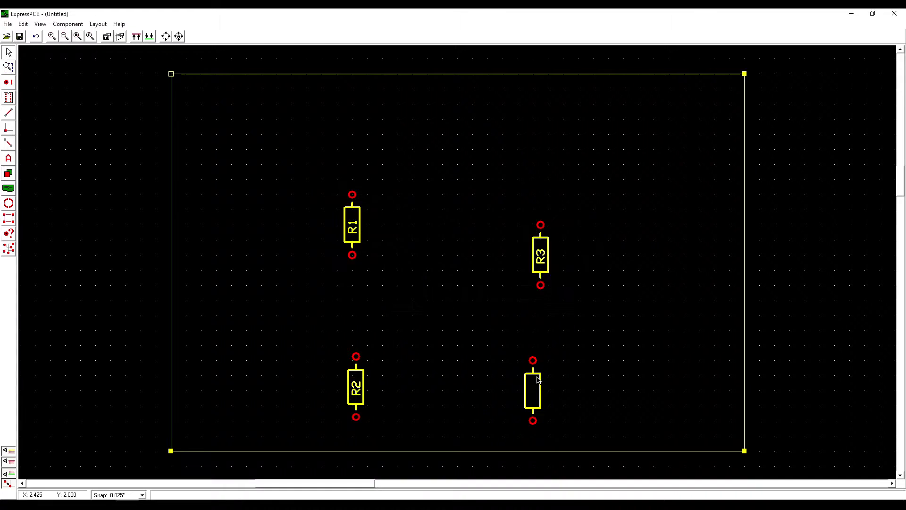
double_click(533, 391)
text(R4)
click(431, 306)
Step: Place an 8-pin DIP component between R1 and R3
click(8, 98)
click(392, 37)
drag(393, 106, 404, 97)
click(208, 97)
click(430, 226)
Step: Assign part ID U1 to the 8-pin DIP component
click(8, 52)
click(450, 222)
double_click(451, 224)
text(U1)
click(446, 306)
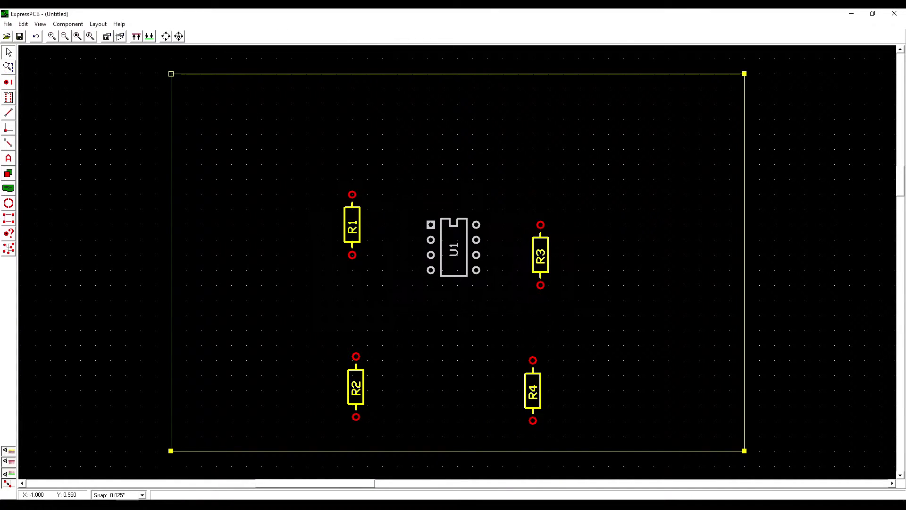
Step: Place a Cap - Radial electrolytic component with 0.2 inch (5mm) lead spacing above U1
click(8, 98)
click(392, 36)
drag(394, 102, 393, 60)
scroll(260, 132, down, 1)
click(258, 126)
click(392, 37)
click(272, 100)
click(428, 138)
Step: Assign part ID C1 to the radial electrolytic capacitor
click(9, 52)
double_click(427, 141)
text(C1)
click(431, 306)
Step: Place a Semiconductor - TO-39 component above R3 and assign it part ID Q1
click(9, 98)
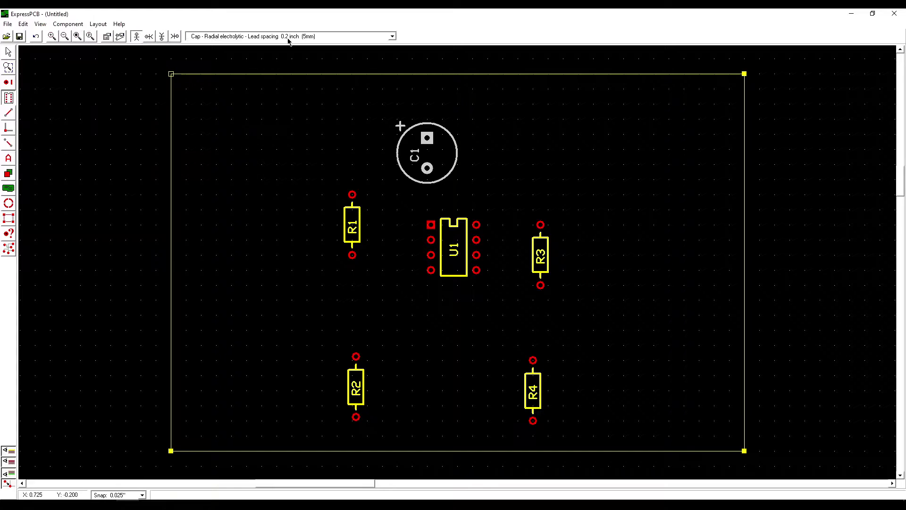
click(392, 37)
scroll(229, 111, down, 15)
click(230, 143)
click(525, 150)
click(9, 53)
double_click(526, 150)
click(477, 260)
click(431, 306)
Step: Place a Potentiometer - Bourns series 3386P below U1 and assign it part ID R5
click(10, 100)
click(393, 36)
drag(394, 136, 394, 103)
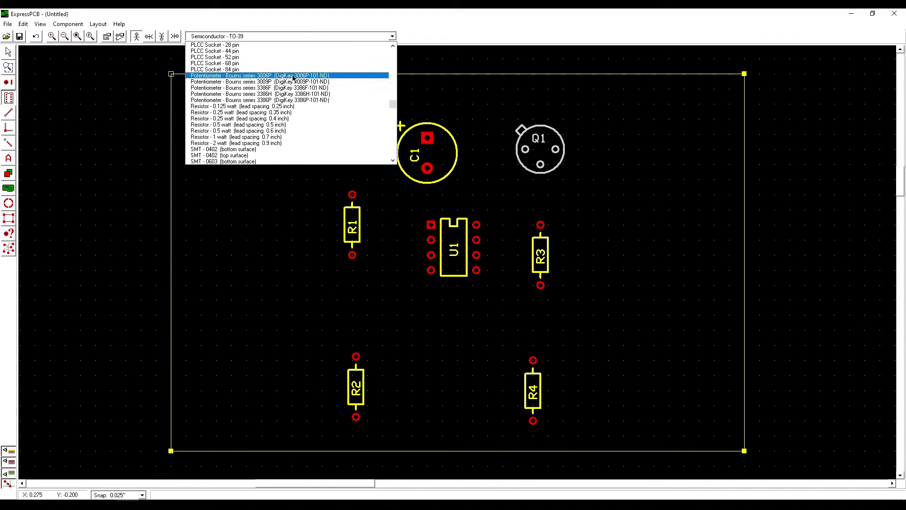
click(291, 101)
click(442, 338)
click(8, 53)
double_click(443, 334)
click(477, 261)
click(431, 306)
Step: Move R1 and R2 into a vertical column nearer the board's left edge and shift U1 slightly toward R3
drag(353, 208, 303, 197)
drag(355, 366, 302, 272)
drag(453, 227, 483, 238)
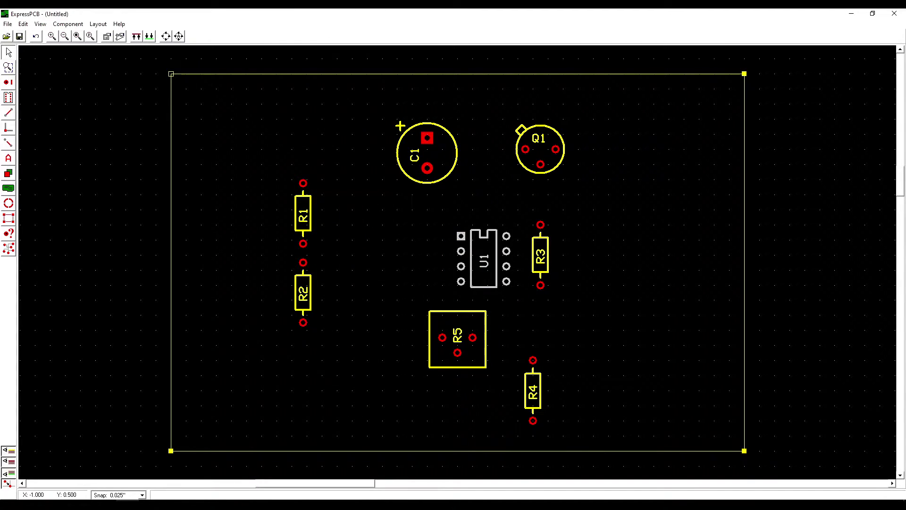
Step: Delete the 3386P potentiometer and place a Potentiometer - Bourns series 3386H instead, with part ID R5
click(455, 313)
key(Delete)
click(8, 98)
click(392, 36)
drag(395, 109, 396, 103)
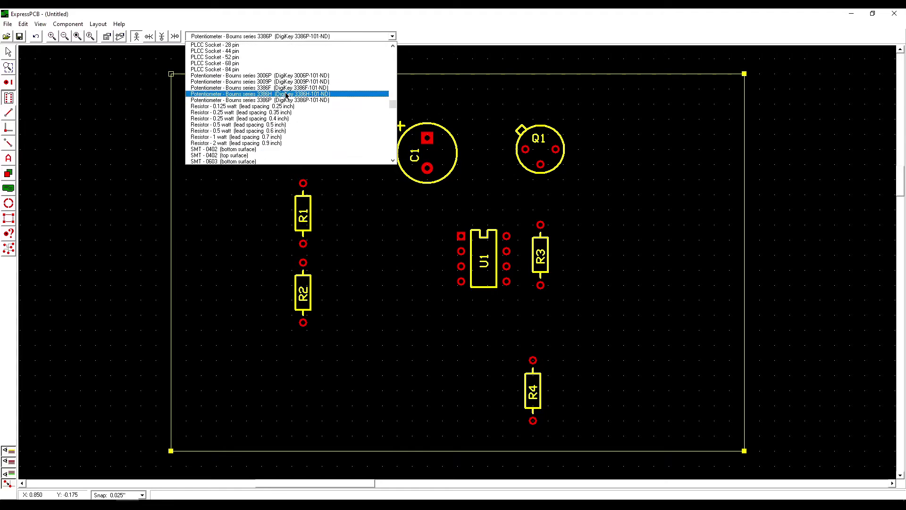
click(287, 94)
click(390, 227)
key(Return)
Step: Shift R1 and R2 together toward the board's upper left and move U1 to their right
drag(362, 136, 363, 148)
drag(388, 113, 278, 336)
drag(304, 206, 285, 180)
click(398, 106)
drag(481, 234, 383, 196)
Step: Arrange R3 and R4 to the right of U1, Q1 to the right of R4, and C1 below them
click(449, 131)
drag(449, 132, 437, 335)
drag(547, 242, 461, 171)
drag(455, 174, 455, 178)
drag(533, 390, 488, 259)
drag(540, 150, 582, 259)
drag(416, 357, 526, 337)
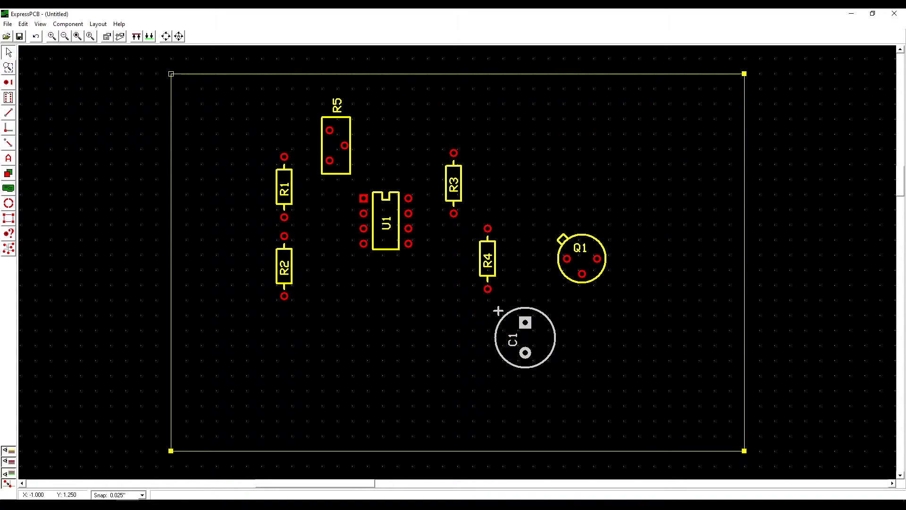
Step: Place a Cap - Lead spacing 0.1 inch (2.5mm) component below U1 as the base for the photoresistor
click(8, 97)
drag(398, 56, 397, 54)
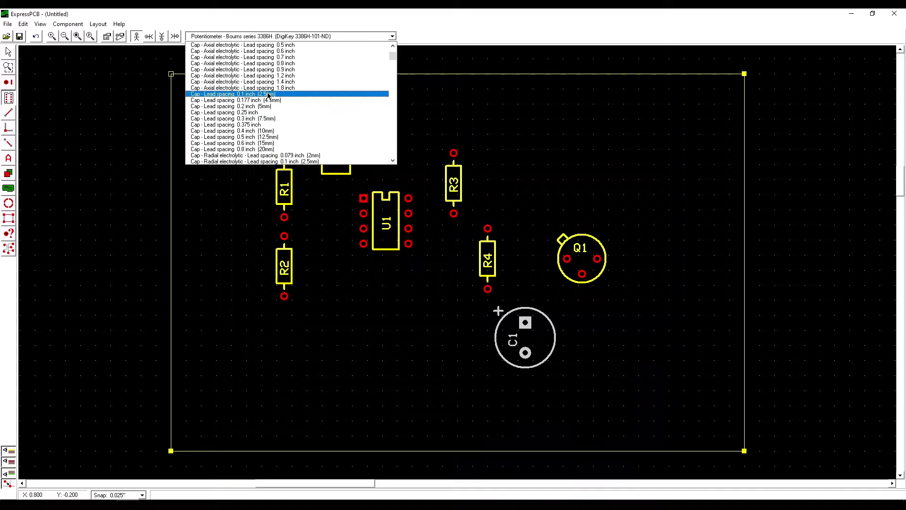
click(271, 94)
click(368, 304)
key(Escape)
double_click(371, 301)
key(Escape)
Step: Ungroup the 0.1 inch capacitor below U1 and delete its outline lines, keeping the two pads
click(68, 24)
click(90, 95)
click(272, 207)
click(375, 302)
shift+click(361, 309)
shift+click(371, 326)
shift+click(362, 325)
key(Delete)
Step: Draw a full circle around the two pads below U1 and set its radius to 0.0825 inch
click(9, 203)
click(367, 311)
click(148, 37)
click(9, 52)
click(378, 300)
double_click(379, 300)
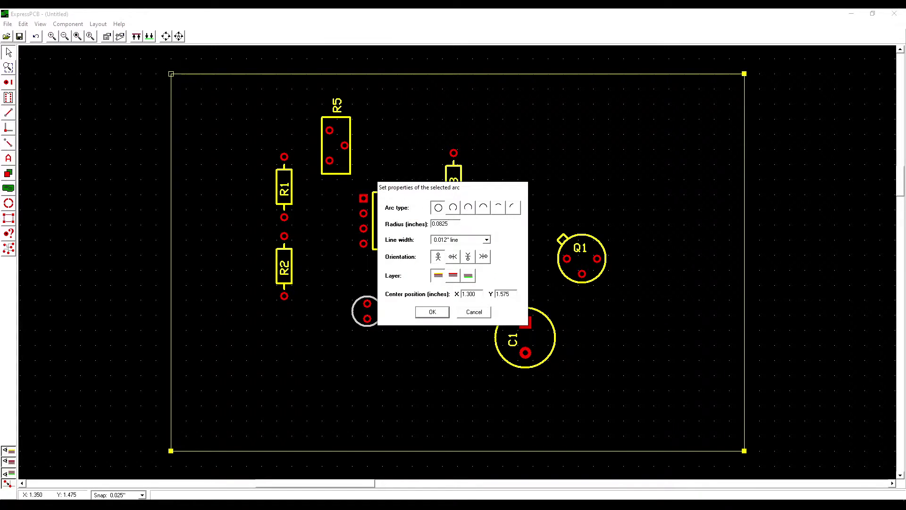
drag(481, 291, 456, 293)
text(0.6)
drag(514, 294, 409, 294)
text(0)
click(439, 313)
Step: Group the two pads and the circle into a component with part ID PR1
drag(262, 86, 367, 324)
click(132, 265)
drag(344, 289, 390, 334)
click(68, 24)
click(73, 69)
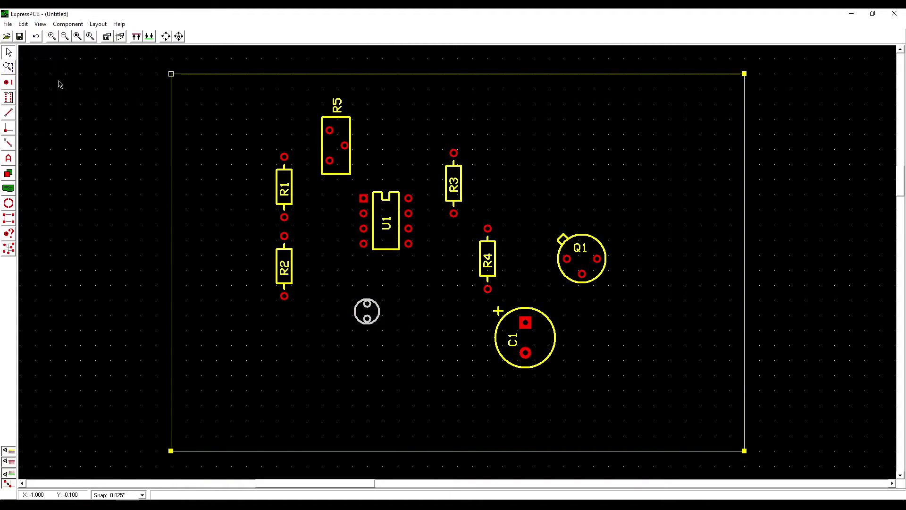
double_click(370, 307)
key(BackSpace)
key(BackSpace)
click(426, 262)
text(PR1)
click(439, 305)
Step: Save the PR1 photoresistor as a custom component
click(68, 24)
click(78, 90)
click(395, 238)
click(435, 311)
click(481, 289)
Step: Place a Cap - Axial electrolytic component with 0.6 inch lead spacing above Q1 as the base for the buzzer
click(8, 98)
click(240, 36)
scroll(248, 136, up, 4)
click(248, 72)
click(574, 138)
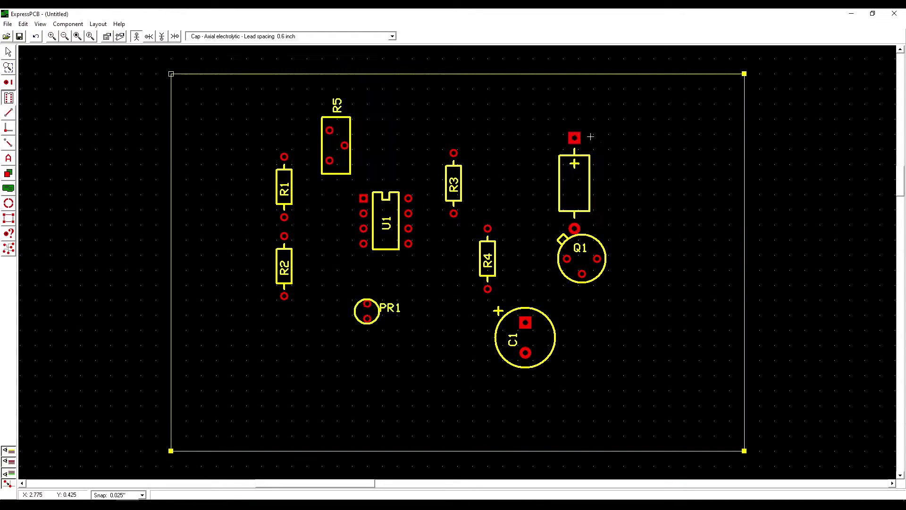
click(8, 53)
drag(574, 183, 563, 169)
Step: Ungroup the axial capacitor and delete its body and lead lines, keeping the pads and the plus mark
drag(527, 106, 604, 222)
click(43, 24)
mouse_move(63, 24)
click(79, 79)
click(559, 144)
click(561, 140)
key(Delete)
click(548, 157)
click(564, 198)
key(Delete)
Step: Draw a circle with a 0.5 inch radius around the two buzzer pads and move Q1 clear below it
click(9, 203)
click(560, 168)
click(9, 52)
double_click(574, 169)
key(BackSpace)
key(BackSpace)
text(5)
key(Return)
drag(634, 150, 637, 150)
drag(602, 242, 647, 306)
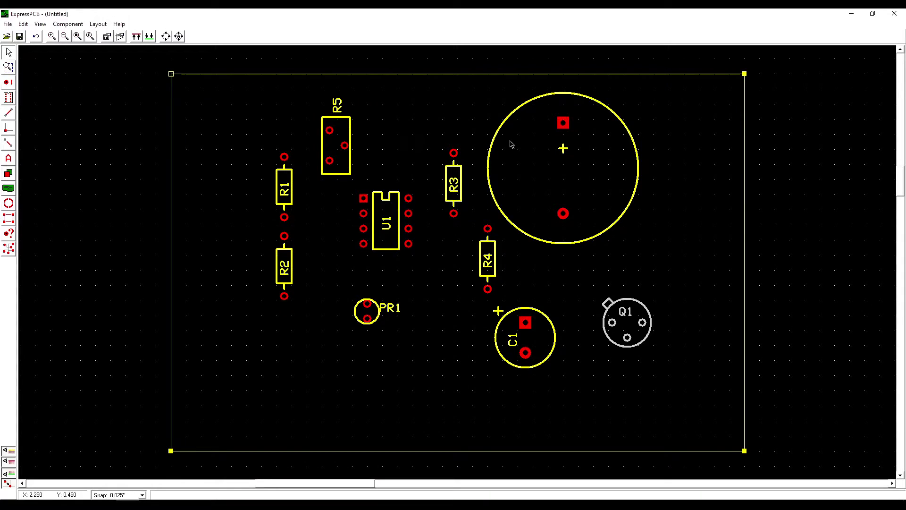
Step: Change the buzzer's pin 1 pad to the 0.090" square pad with 0.043" hole
double_click(562, 124)
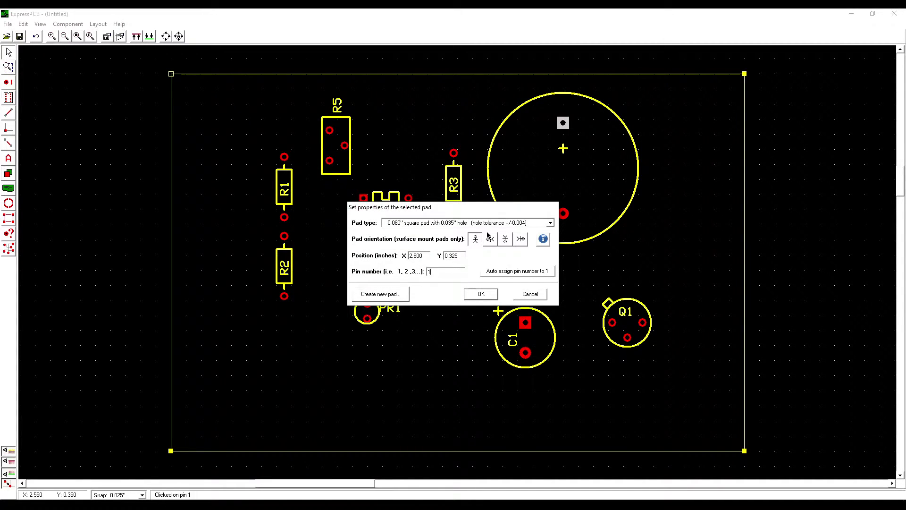
click(550, 222)
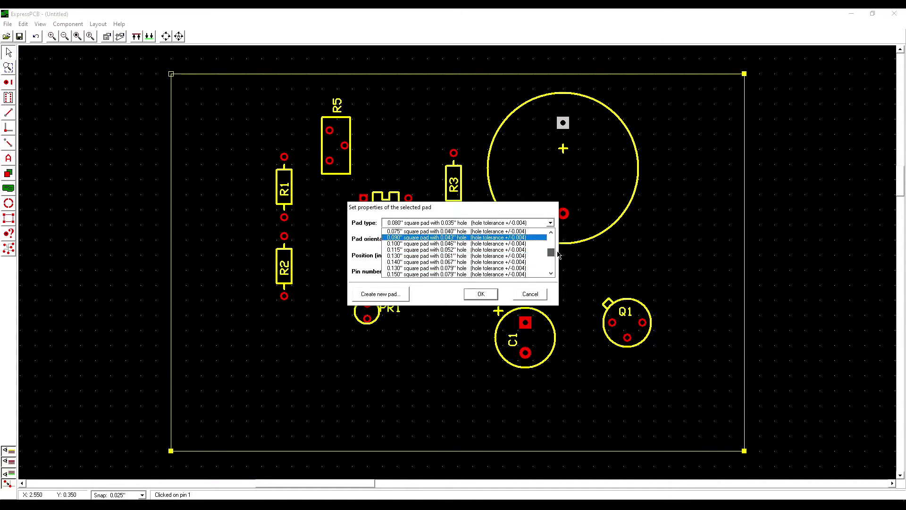
click(450, 239)
click(481, 294)
double_click(563, 213)
click(550, 222)
drag(551, 240, 564, 250)
click(478, 244)
click(530, 294)
Step: Change the buzzer's pin 2 pad to a larger round pad type
double_click(564, 213)
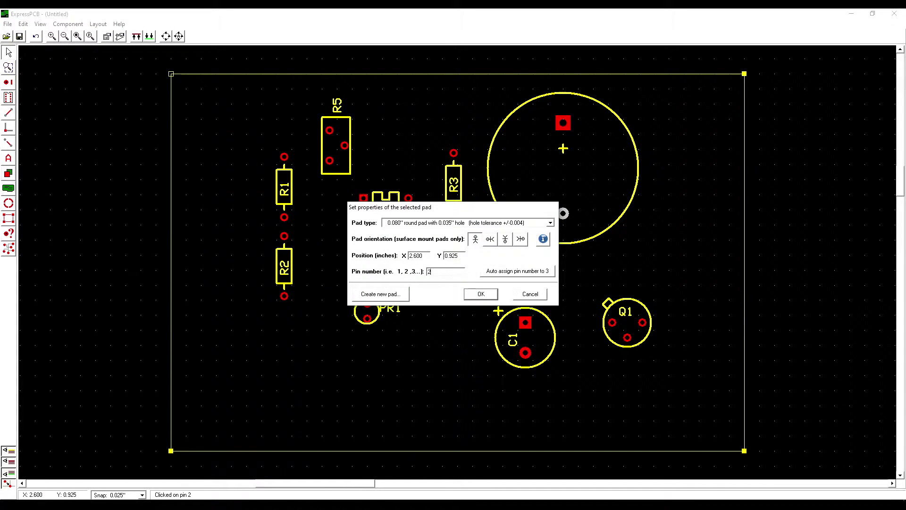
click(551, 222)
mouse_move(551, 244)
mouse_down()
mouse_move(551, 258)
mouse_move(552, 246)
mouse_up()
click(512, 249)
click(481, 294)
Step: Group the buzzer's circle, pads and plus mark into a component with part ID BZ1
click(583, 180)
click(564, 123)
click(569, 156)
click(68, 24)
click(77, 71)
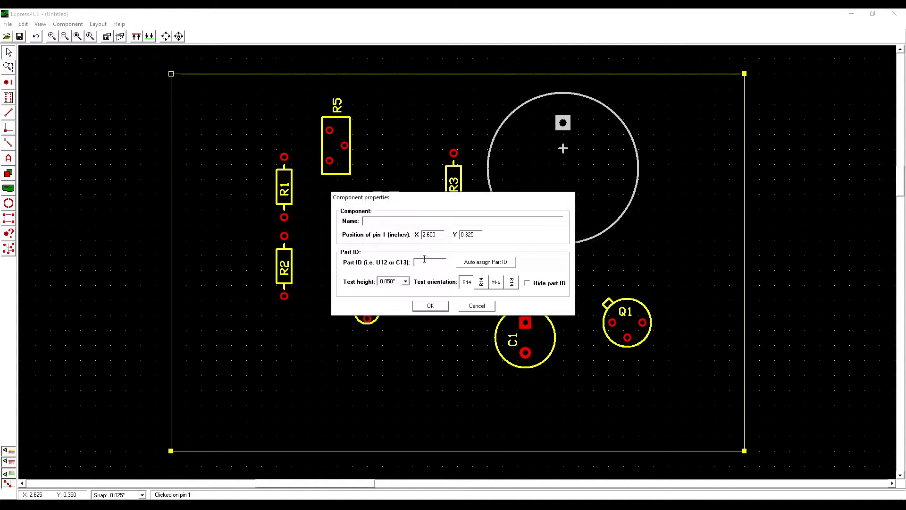
click(439, 307)
Step: Save the BZ1 buzzer as a custom component
click(68, 23)
click(90, 91)
click(443, 231)
click(429, 311)
Step: Place a 0.150" square pad with 0.079" hole to the left of R1 and assign it pin number 1
click(9, 82)
click(261, 36)
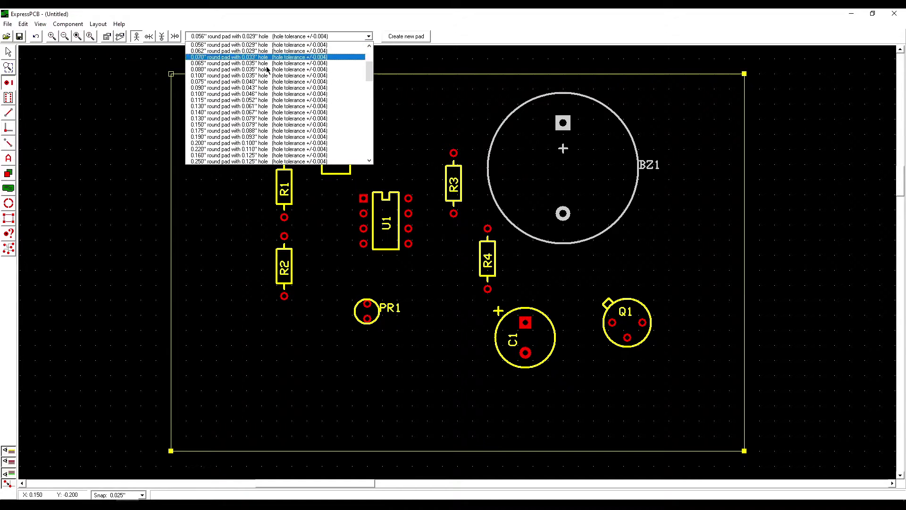
click(260, 124)
click(368, 36)
click(260, 124)
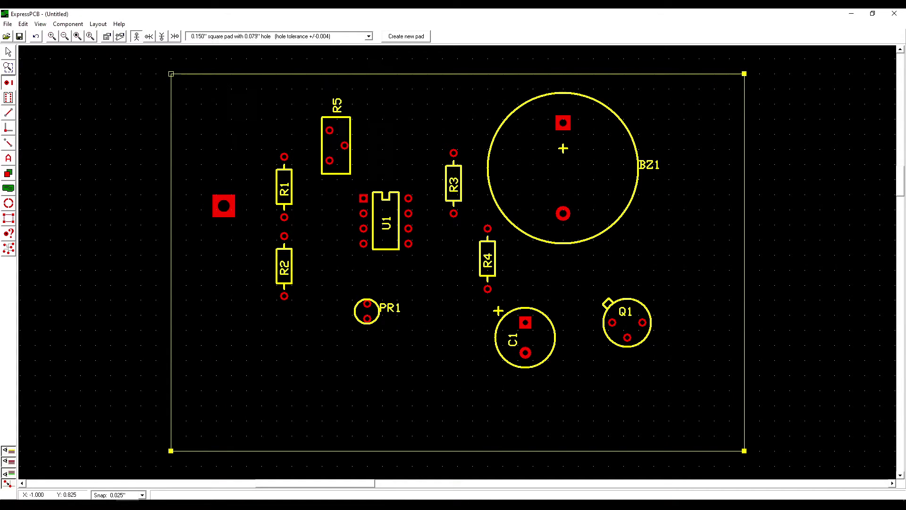
double_click(223, 206)
click(481, 294)
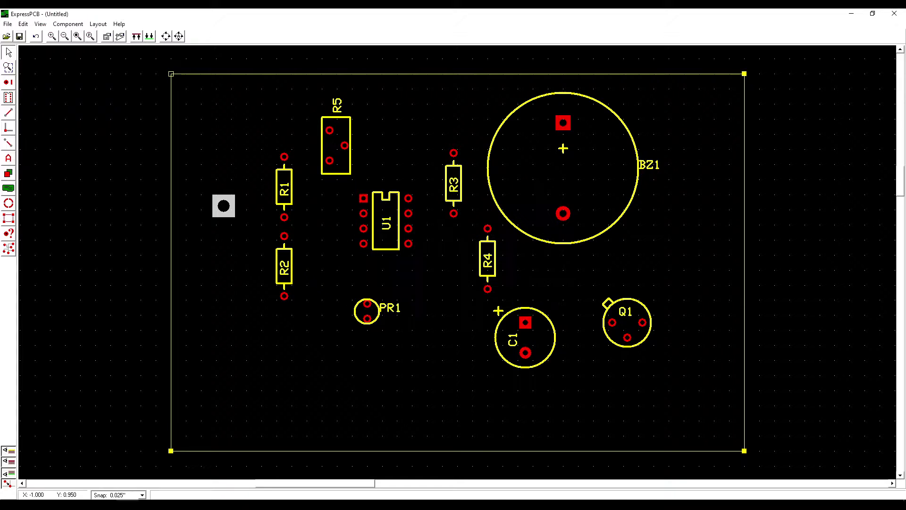
Step: Place a 0.150" round pad with 0.079" hole below the square pad and assign it pin number 2
click(368, 36)
click(259, 123)
double_click(223, 253)
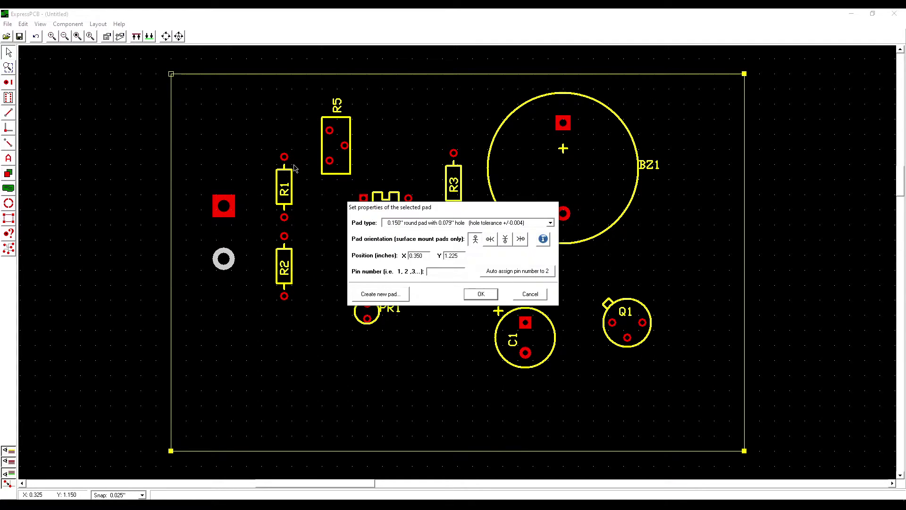
key(Return)
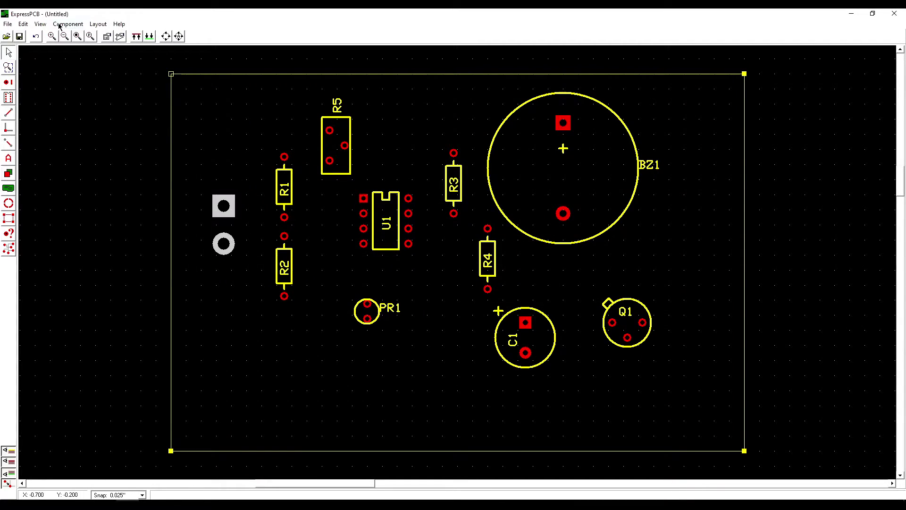
Step: Group the square and round pads beside R1 into a component with part ID B1
click(68, 24)
click(82, 33)
text(B1)
key(Return)
click(68, 23)
click(85, 45)
click(478, 309)
Step: Move Q1 up beneath the buzzer and B1 down beside R2
drag(628, 322, 639, 281)
click(528, 293)
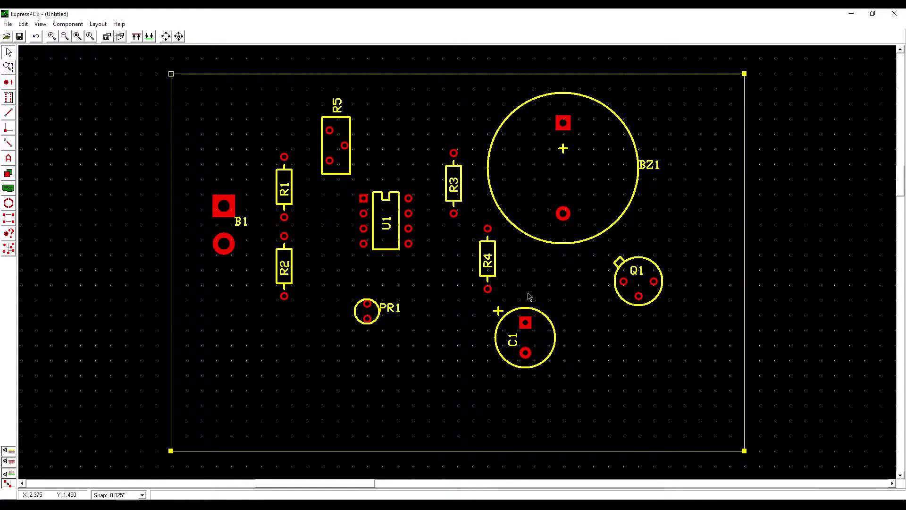
drag(220, 231, 220, 307)
Step: Link the circuit's schematic file to the PCB layout
click(23, 23)
key(ctrl+s)
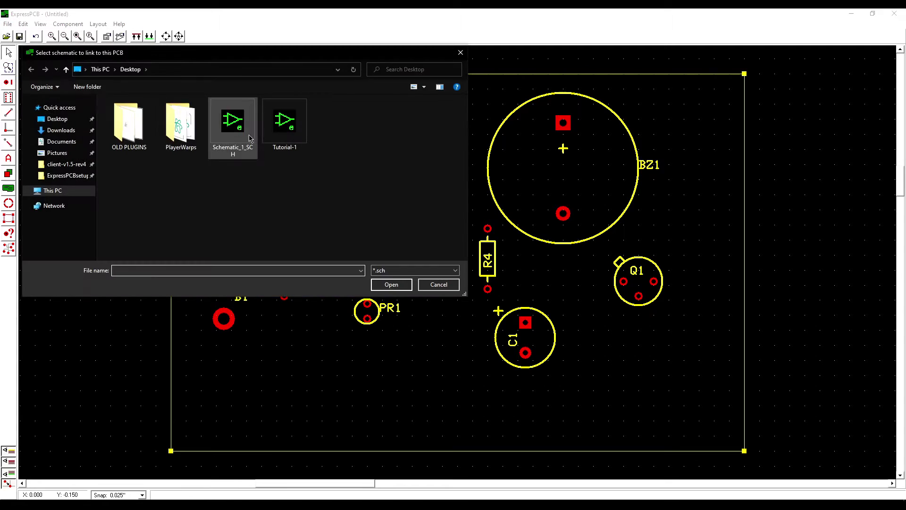
key(Escape)
click(13, 25)
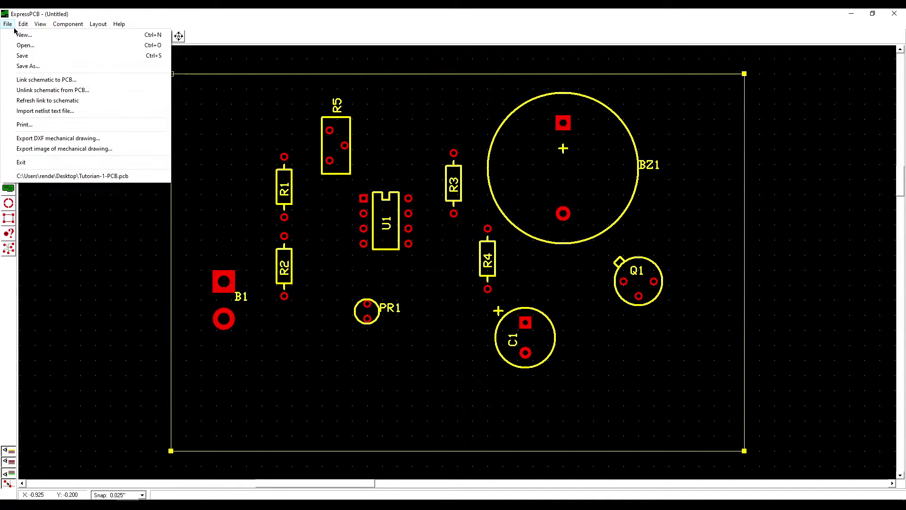
Step: Highlight the nets connected to R2's lower pin and R1's upper pin
click(8, 249)
click(284, 296)
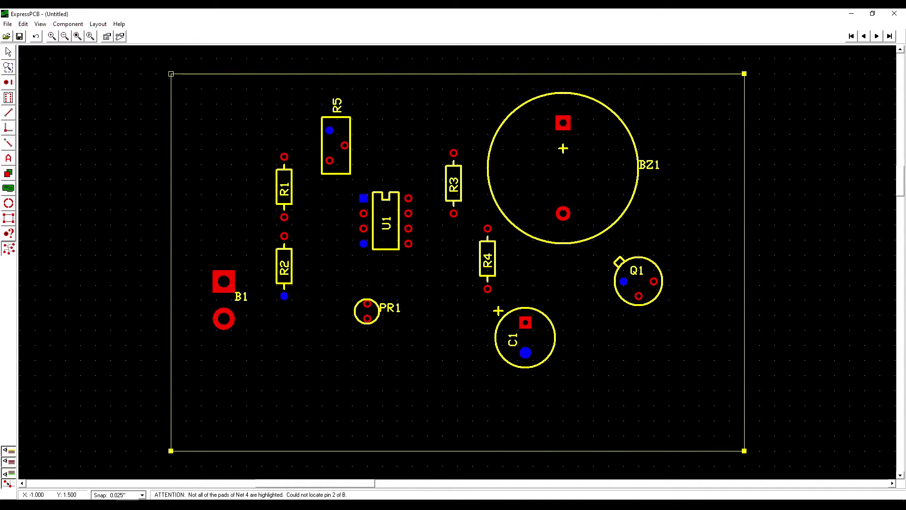
click(284, 157)
click(11, 53)
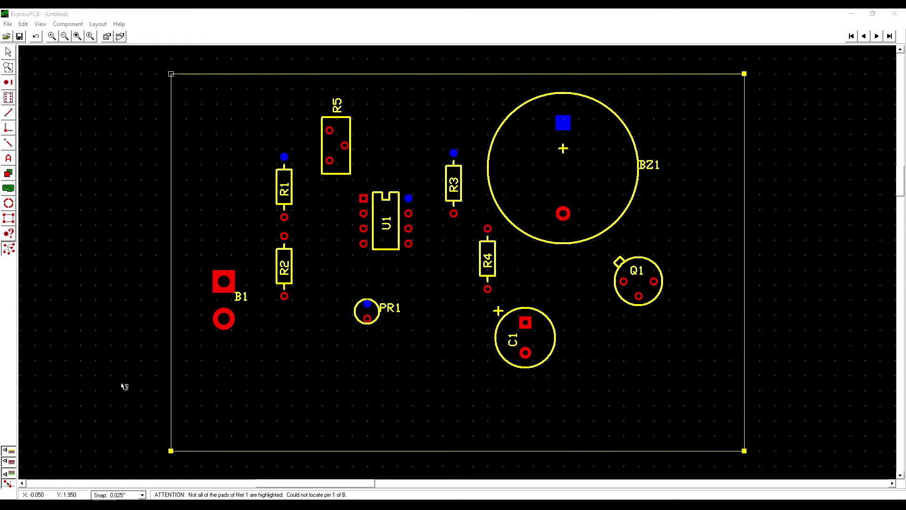
Step: Nudge B1 slightly and highlight the nets connected to its two pads
drag(224, 282, 228, 285)
click(9, 249)
click(228, 285)
click(227, 322)
click(8, 53)
Step: Move R5 below R2, PR1 above U1, and BZ1 toward the board's upper-right corner
click(496, 245)
drag(350, 161, 327, 379)
drag(376, 305, 339, 127)
drag(607, 107, 668, 100)
Step: Rotate resistor R4 so that it lies horizontally
click(482, 241)
right_click(482, 238)
click(502, 252)
click(510, 258)
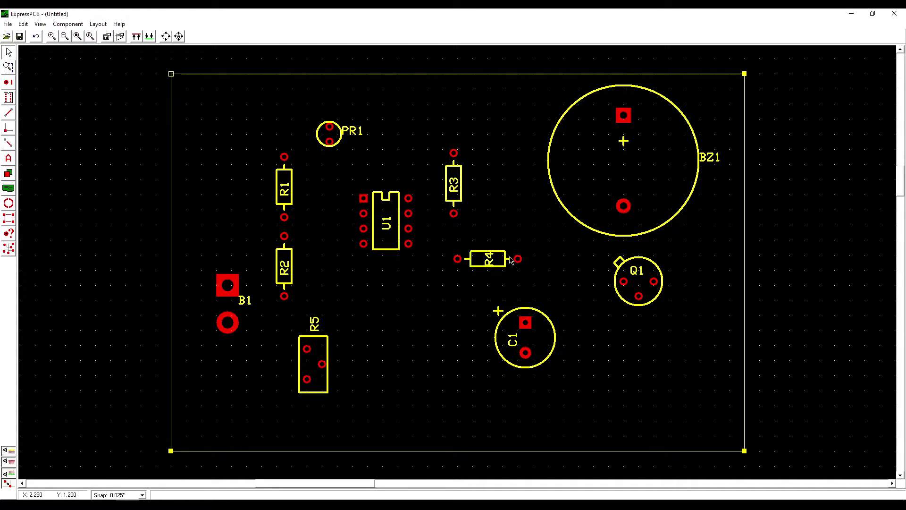
Step: Rotate R4's part ID label so it reads horizontally and is centred inside the resistor outline
right_click(494, 251)
mouse_move(554, 304)
click(654, 344)
right_click(495, 262)
click(653, 356)
right_click(499, 251)
click(635, 305)
right_click(495, 256)
click(637, 349)
right_click(500, 251)
click(642, 345)
right_click(496, 257)
click(638, 349)
click(502, 213)
Step: Move U1 down, place R5 directly above it, and shift R3 and R4 closer to U1's right side
drag(386, 200, 371, 250)
click(454, 184)
click(420, 225)
drag(328, 340, 384, 169)
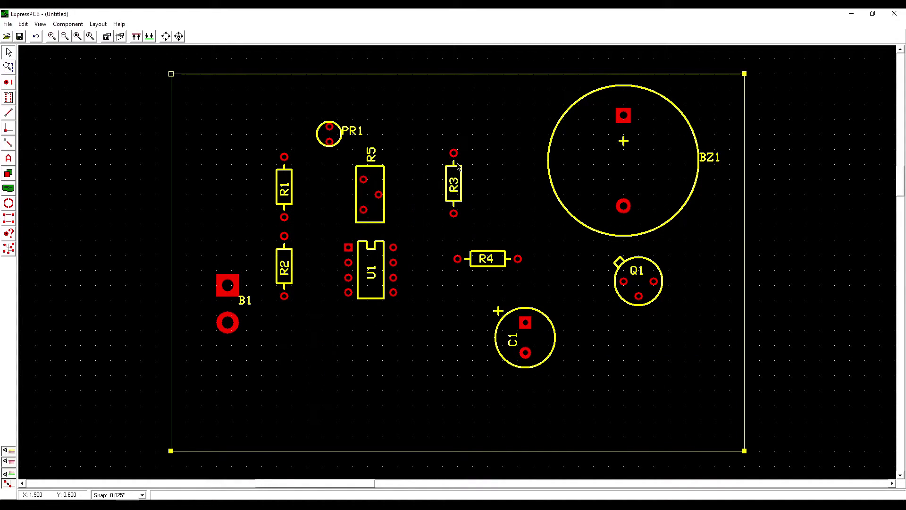
drag(454, 184, 421, 233)
drag(487, 259, 473, 262)
Step: Rotate Q1 so its tab faces C1, and move Q1, C1 and BZ1 closer to R4
right_click(635, 259)
mouse_move(675, 310)
click(774, 311)
drag(634, 259, 611, 255)
drag(528, 309, 510, 282)
click(607, 256)
drag(608, 258, 547, 247)
drag(548, 170, 476, 167)
Step: Select all placed components and shift them together down and right within the board outline
drag(181, 80, 722, 363)
drag(470, 272, 488, 295)
click(690, 305)
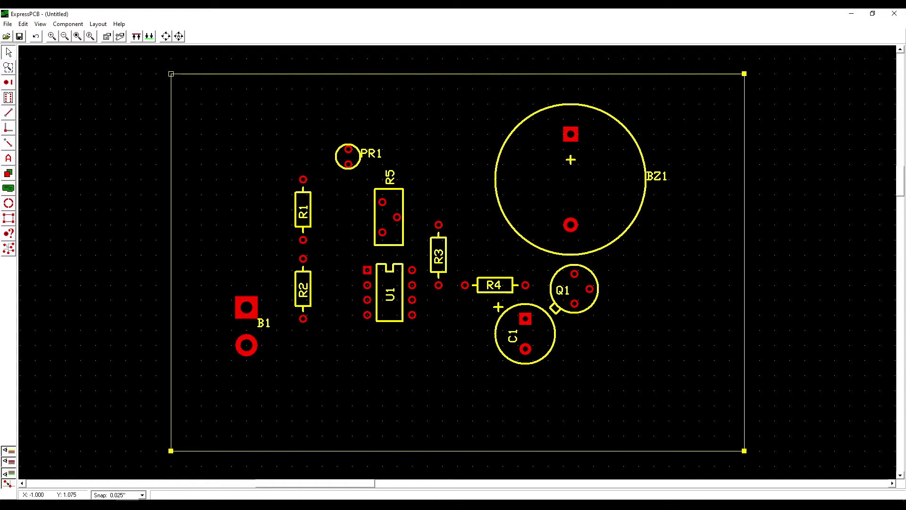
Step: Move B1 up to the upper left of R1, near the board's upper edge
click(8, 112)
click(216, 37)
click(197, 106)
click(9, 53)
mouse_move(246, 302)
mouse_down()
mouse_move(247, 119)
mouse_move(254, 158)
mouse_up()
click(318, 145)
Step: Route a 0.100" top-layer trace from B1's square pad up and across to BZ1's square pad
click(8, 113)
click(215, 36)
click(197, 106)
click(149, 36)
click(250, 142)
click(250, 118)
click(571, 118)
click(570, 134)
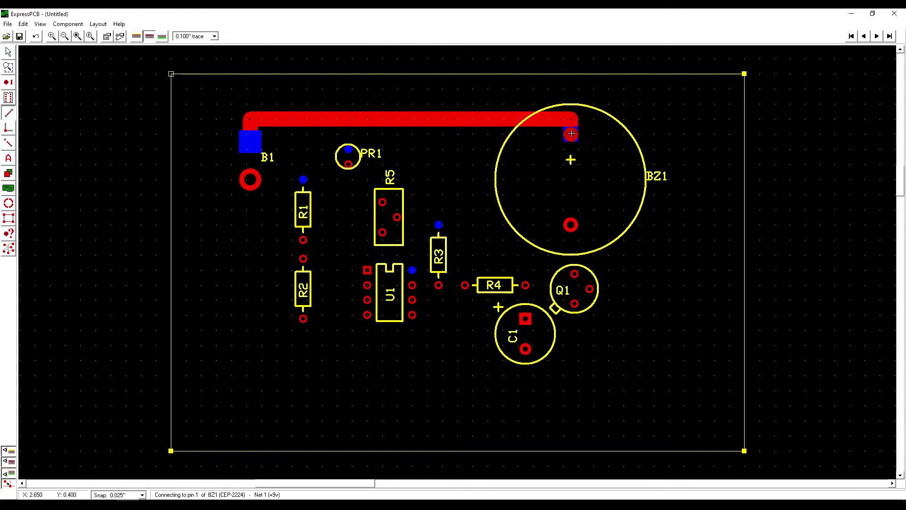
Step: Route 0.100" top-layer branches from the +9V pins of R1, PR1, U1 and R3 up to the B1–BZ1 trace
click(303, 179)
click(303, 118)
click(348, 150)
click(348, 118)
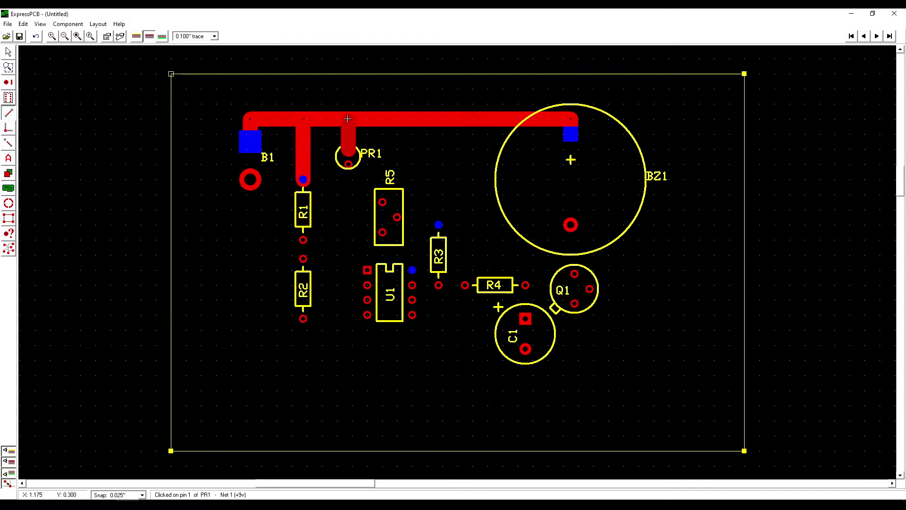
click(412, 270)
click(413, 119)
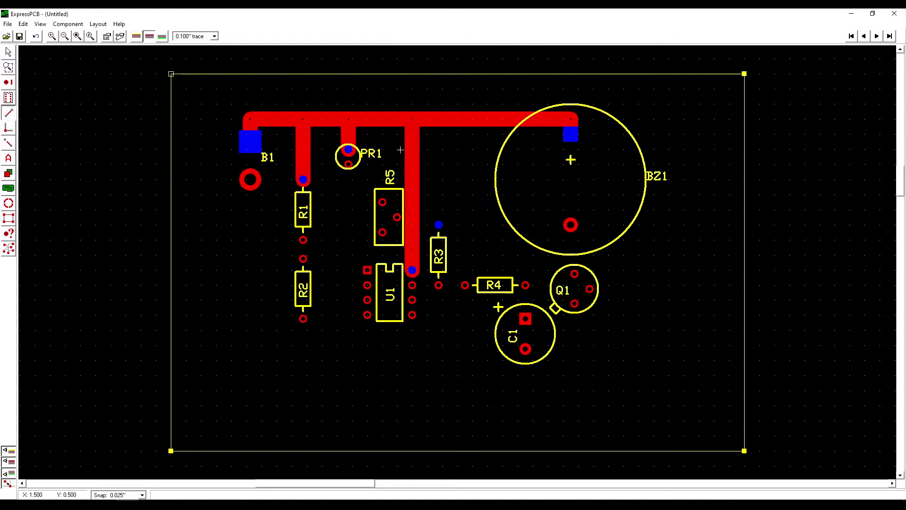
click(439, 225)
click(438, 119)
Step: Rotate R5 and move it left, away from the supply trace running to U1
click(8, 52)
right_click(376, 188)
mouse_move(439, 280)
click(524, 280)
mouse_move(396, 223)
mouse_down()
mouse_move(362, 220)
mouse_move(357, 197)
mouse_up()
scroll(356, 208, down, 1)
scroll(357, 208, up, 1)
click(8, 113)
click(8, 52)
Step: Orient R5 horizontally with its middle pin facing down and position it below PR1
right_click(376, 204)
click(379, 198)
right_click(376, 206)
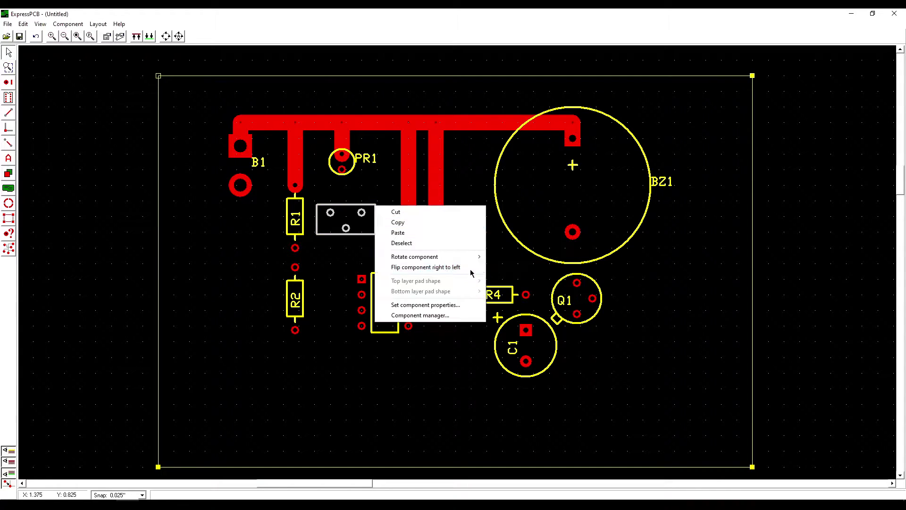
click(523, 300)
right_click(361, 226)
click(522, 319)
right_click(376, 207)
click(523, 299)
right_click(361, 213)
mouse_move(425, 305)
click(509, 305)
drag(351, 207, 360, 206)
Step: Route a thin top-layer trace from PR1's lower pin to R5's left pin and shift PR1 to line up with it
click(8, 112)
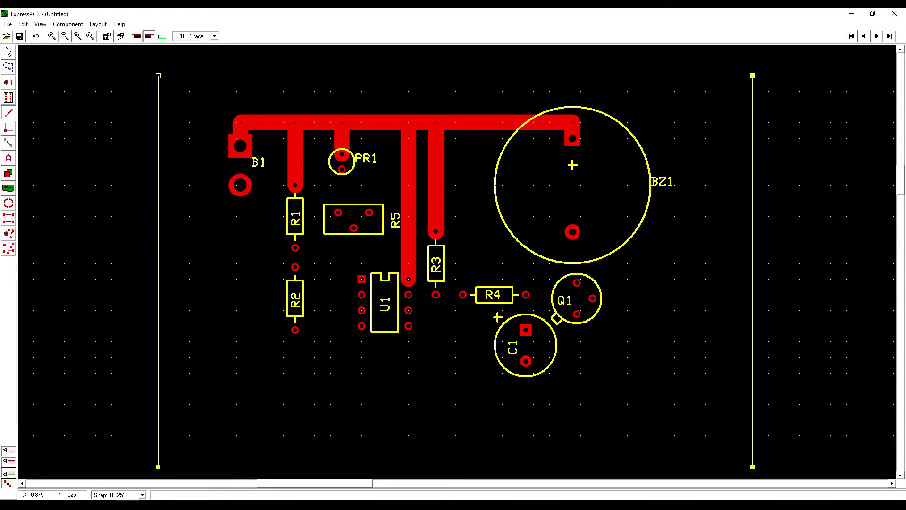
click(199, 38)
click(192, 81)
click(342, 169)
click(338, 213)
click(8, 52)
drag(342, 162, 338, 162)
click(341, 138)
Step: Route 0.025" top-layer traces from R5's middle pin to U1 pin 2 and from U1 pin 3 to the R1–R2 junction
click(8, 113)
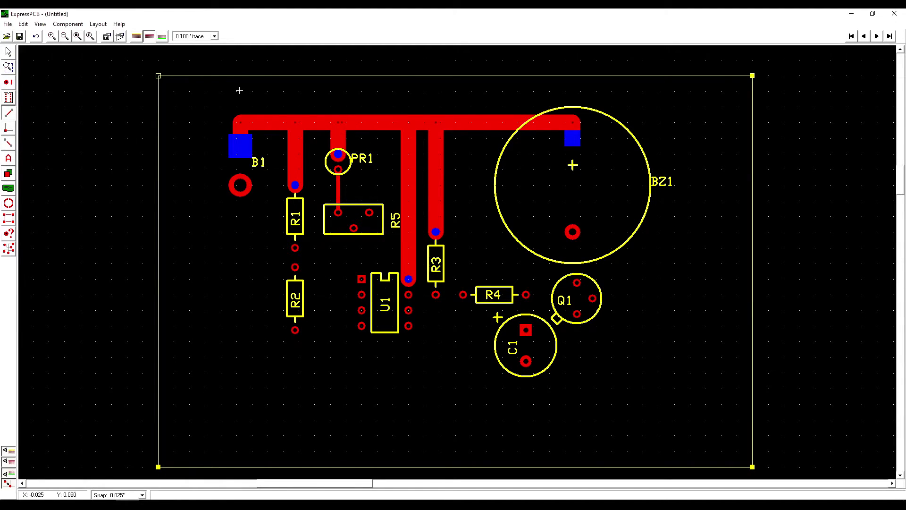
click(198, 36)
click(192, 82)
click(354, 228)
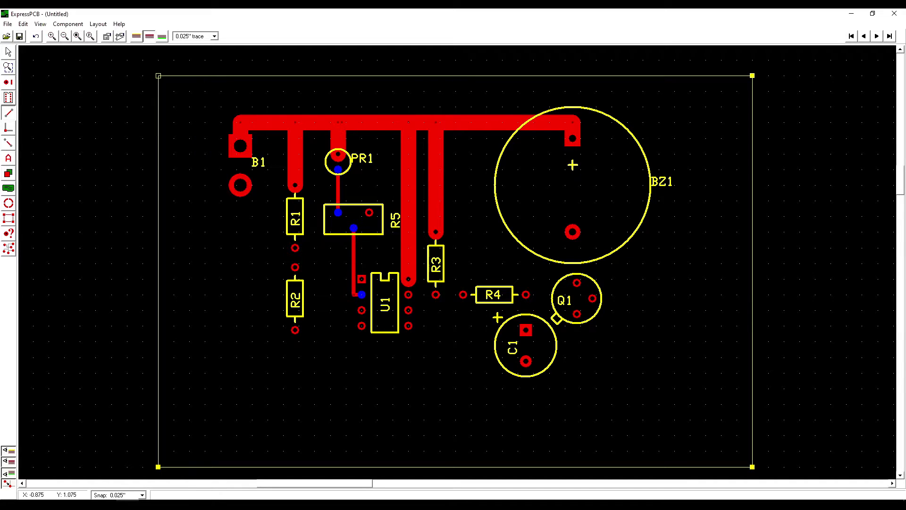
click(361, 310)
click(295, 267)
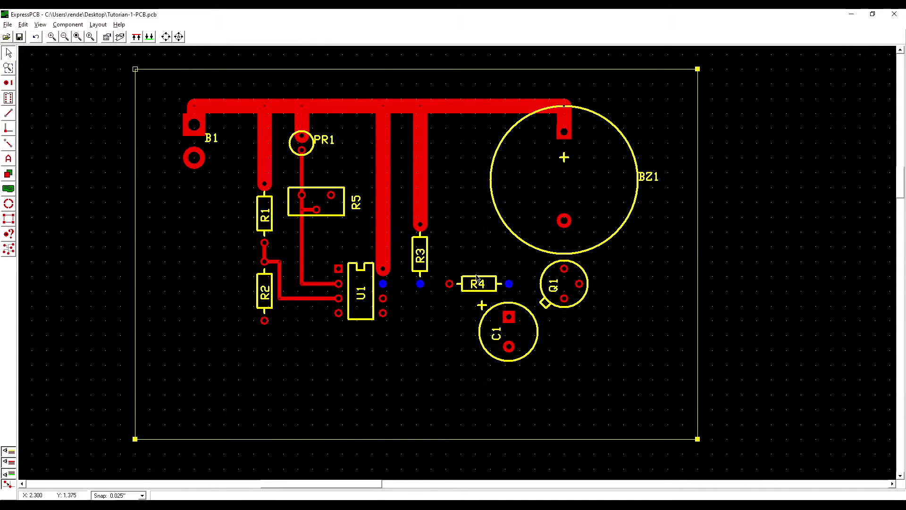
Step: Route a 0.025" top-layer trace from U1 pin 7 through R3's lower pin to R4's left pin
right_click(476, 277)
click(8, 113)
click(383, 283)
click(450, 284)
Step: Route 0.025" traces from R4's right pin to Q1's middle pin and C1's square pad, and from BZ1's round pad to Q1's upper pin
click(509, 284)
click(579, 284)
click(509, 284)
click(509, 317)
click(564, 221)
click(564, 269)
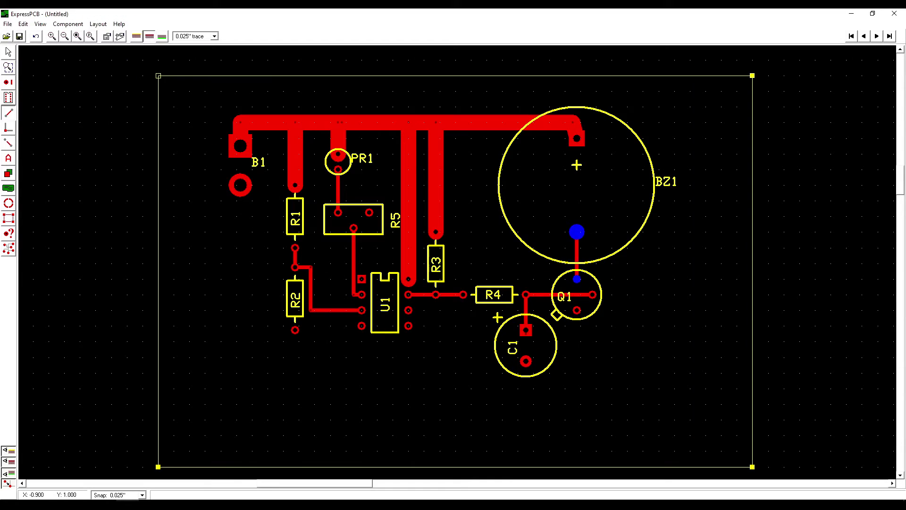
click(8, 189)
click(449, 321)
click(737, 91)
click(162, 36)
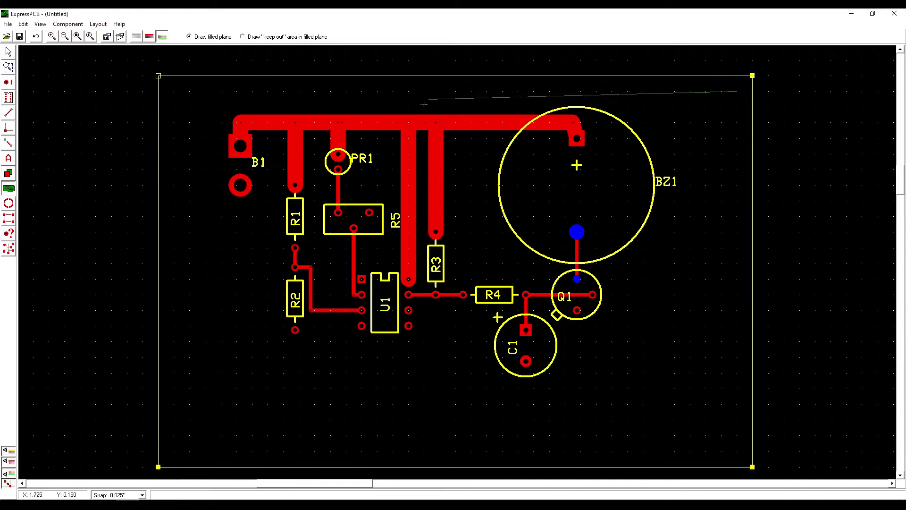
drag(902, 191, 902, 193)
click(8, 174)
click(451, 321)
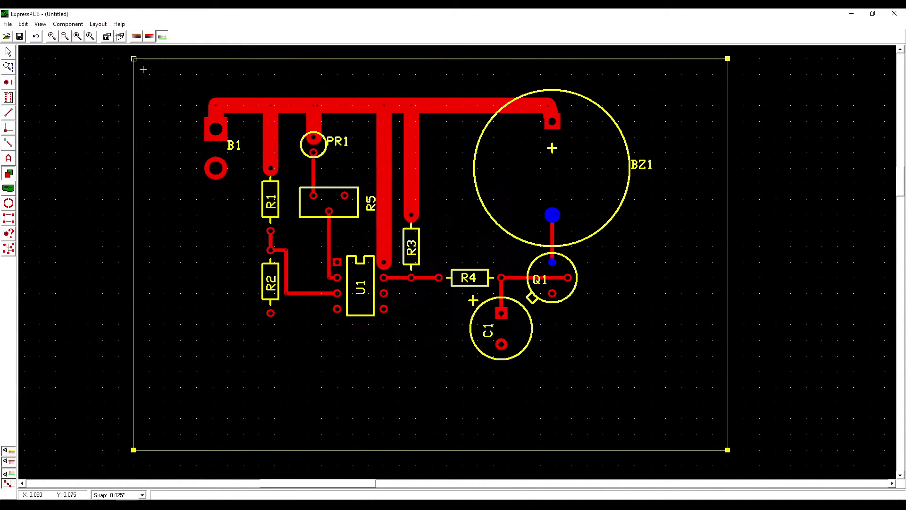
Step: Draw a rectangular bottom-layer filled plane covering the board just inside its outline
click(8, 188)
click(450, 321)
click(149, 74)
click(713, 434)
click(712, 74)
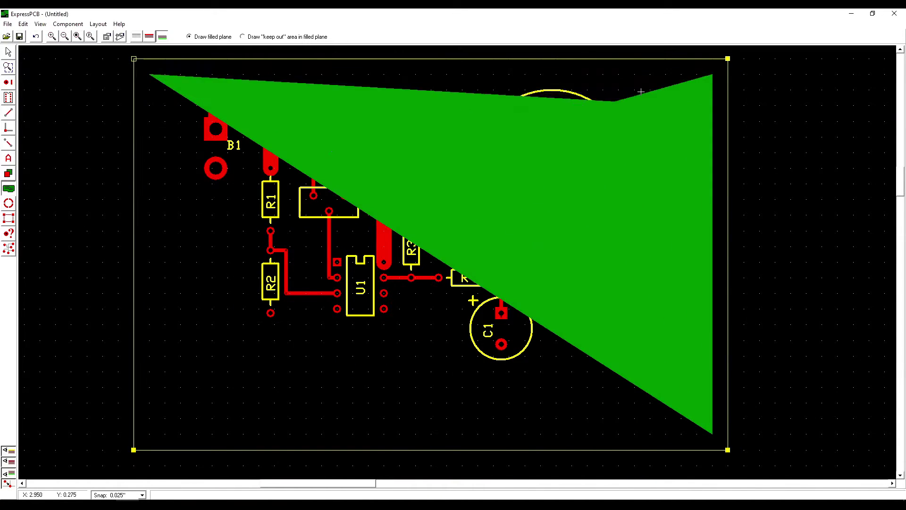
click(149, 74)
click(150, 74)
click(712, 434)
click(150, 438)
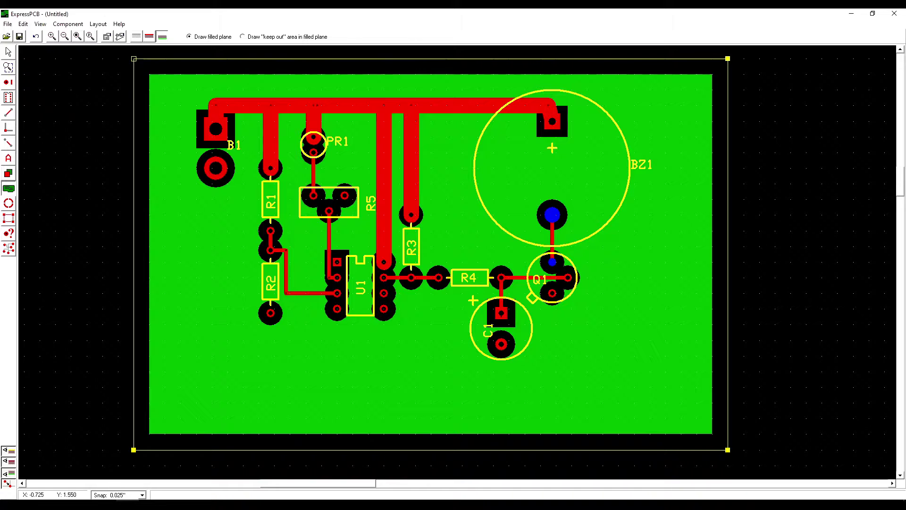
Step: Connect B1's round pad, R2's lower pin and U1 pins 1 and 4 to the bottom-layer plane with thermal pads
click(10, 53)
right_click(223, 165)
mouse_move(281, 251)
click(355, 253)
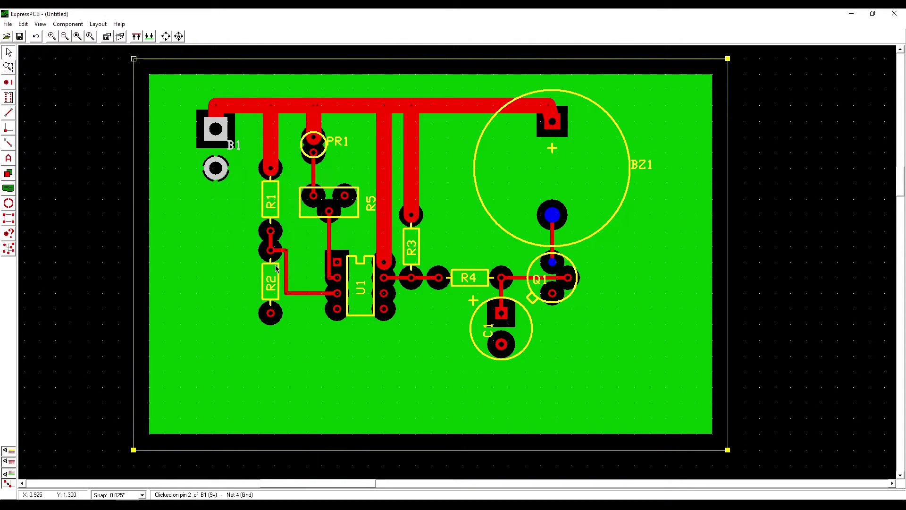
right_click(271, 312)
click(415, 397)
right_click(336, 261)
click(472, 356)
right_click(337, 308)
click(486, 391)
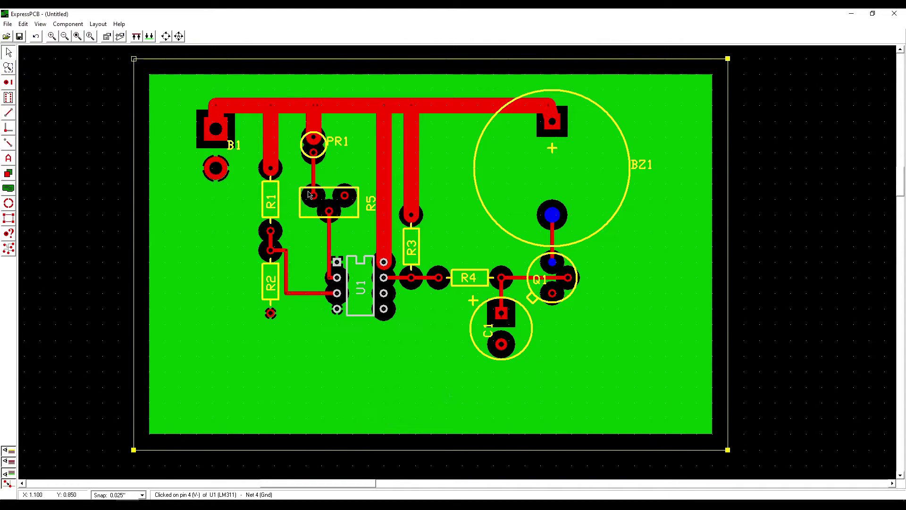
Step: Connect R5's right pin, C1's round pad and Q1's lower pin to the bottom-layer plane with thermal pads
right_click(345, 195)
mouse_move(406, 282)
click(477, 279)
right_click(504, 341)
click(636, 426)
right_click(554, 294)
click(688, 380)
right_click(554, 294)
click(689, 379)
Step: Highlight the ground net from B1's round pad to check its connections across the board
click(8, 248)
click(216, 168)
scroll(485, 213, down, 8)
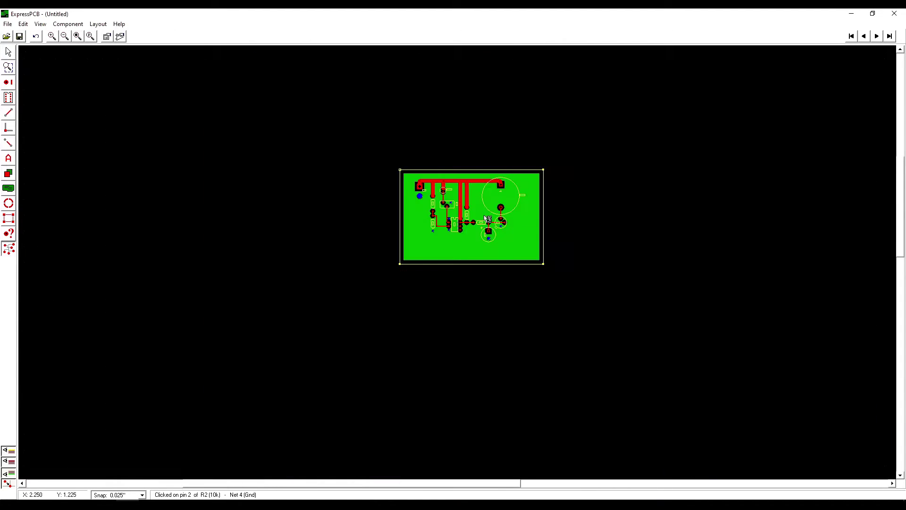
scroll(477, 219, up, 8)
drag(901, 185, 900, 182)
Step: Place the text "SLF", 0.070" high, on the top copper layer near the board's lower-right corner
click(8, 53)
click(8, 158)
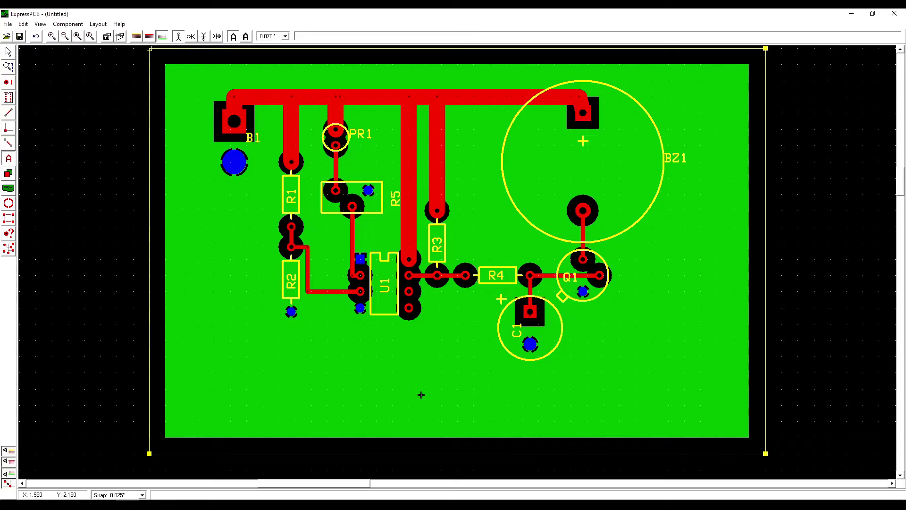
click(686, 408)
click(525, 290)
click(342, 38)
text(SLF)
click(151, 37)
click(688, 414)
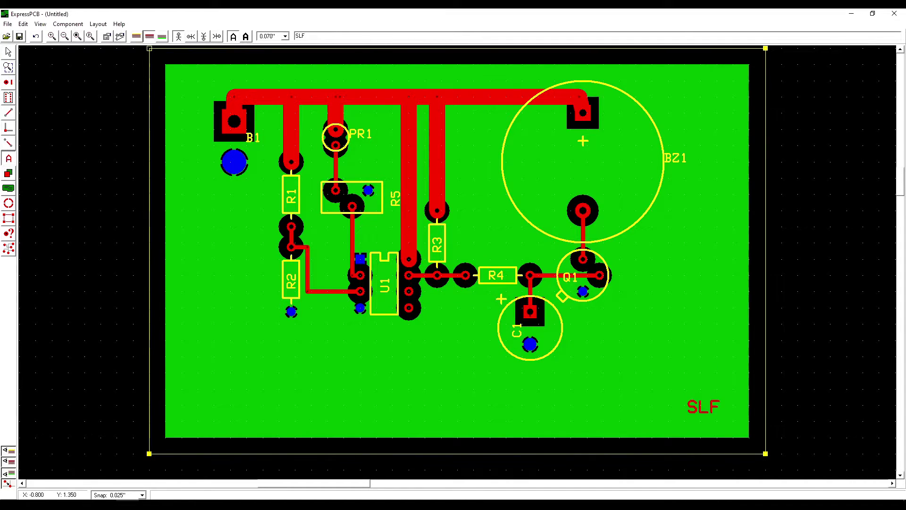
Step: Save the board layout to the Desktop as Schematic_1_PCB
click(80, 26)
click(19, 36)
click(233, 123)
click(133, 252)
click(57, 119)
click(347, 253)
text(S)
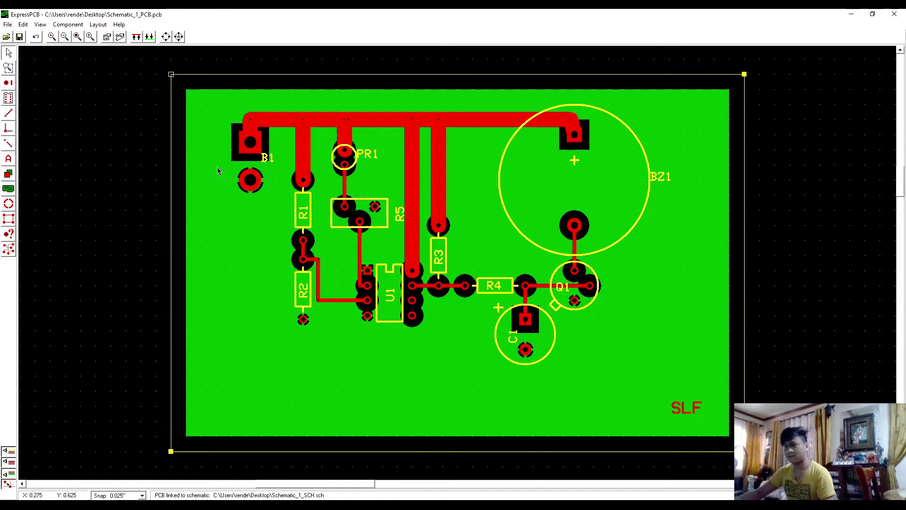
Step: Highlight the +9v net from B1's square pad to check its connections
click(7, 251)
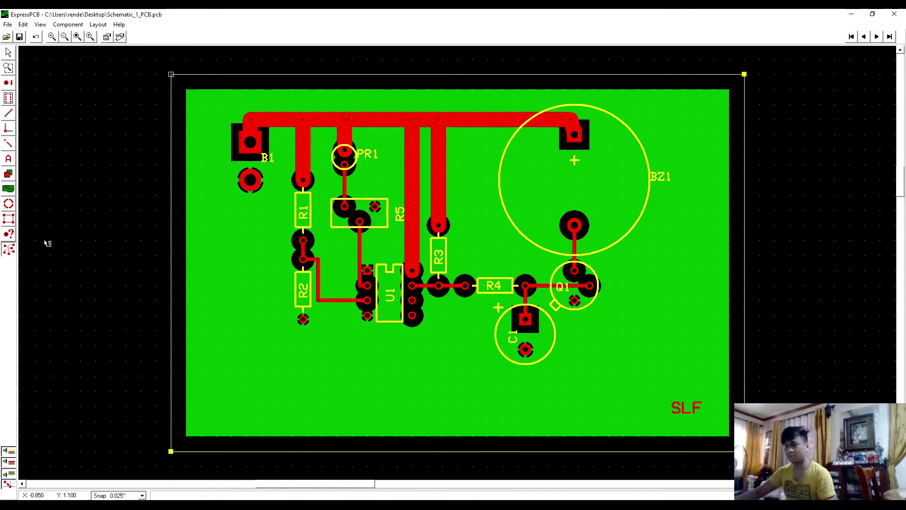
click(258, 139)
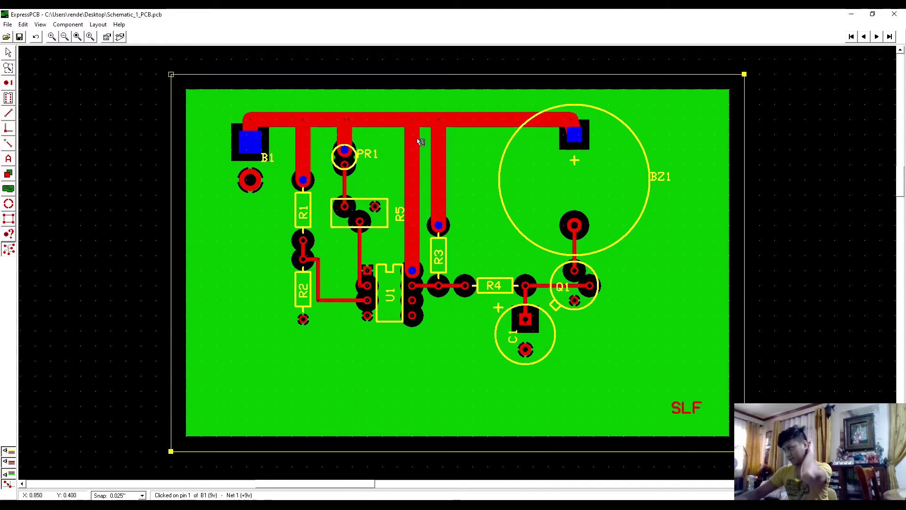
click(8, 24)
mouse_move(23, 24)
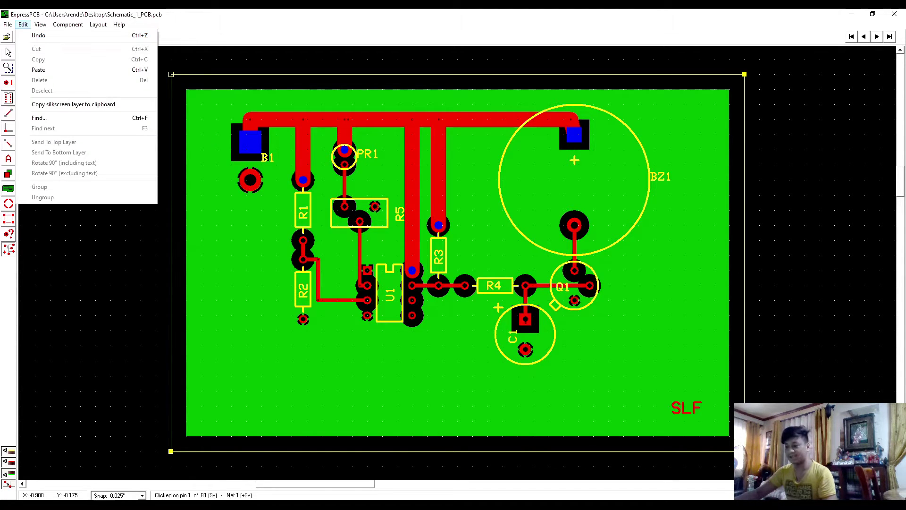
Step: Link the Desktop schematic file Schematic_1_SCH to the board
key(alt+Tab)
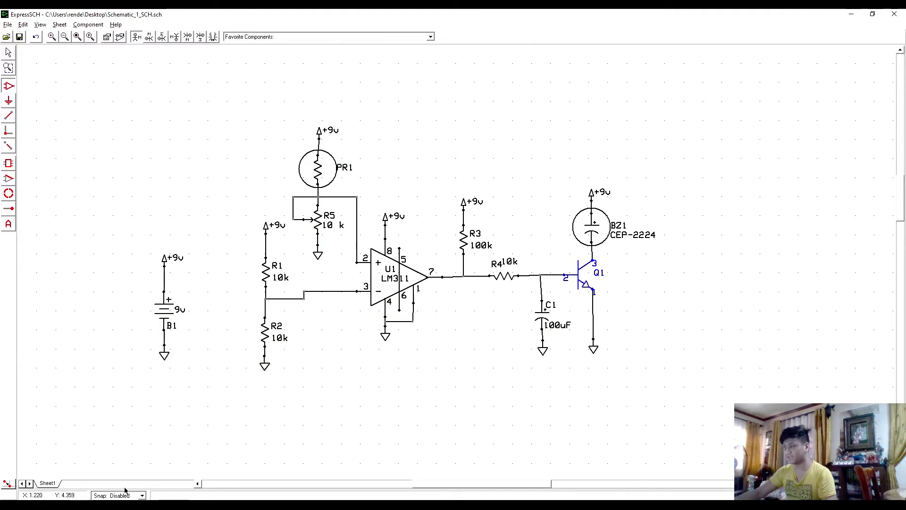
key(alt+Tab)
click(8, 25)
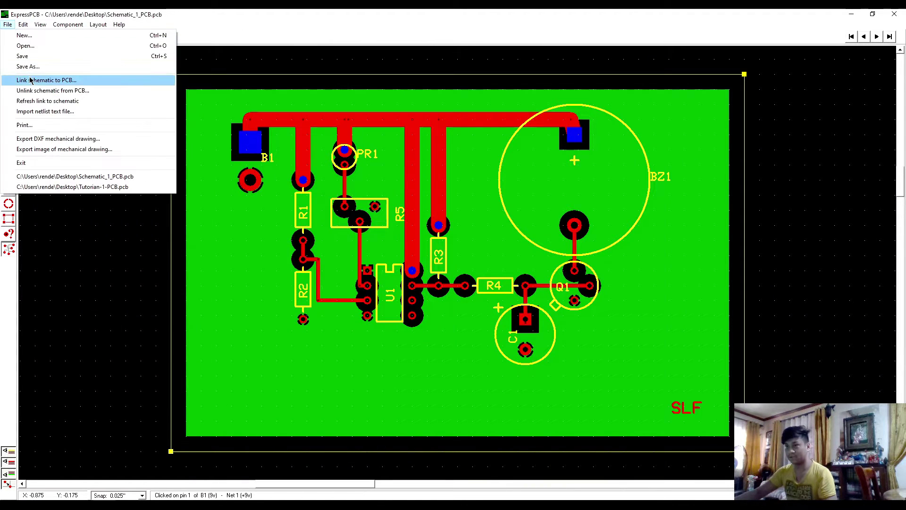
click(31, 81)
click(237, 140)
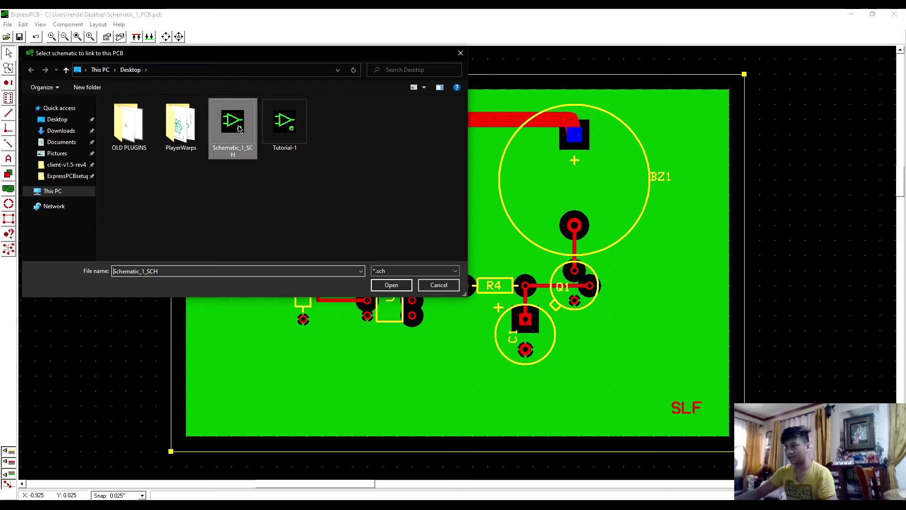
click(391, 284)
click(497, 289)
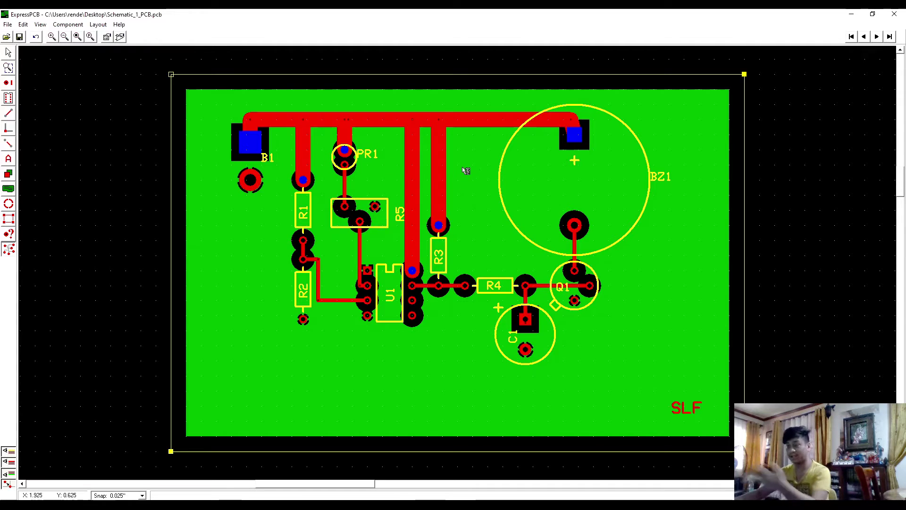
Step: Highlight the nets of B1's round pad, R2's upper pin, U1 pin 2 and Q1's upper pin, and compare them with the schematic in ExpressSCH
click(257, 178)
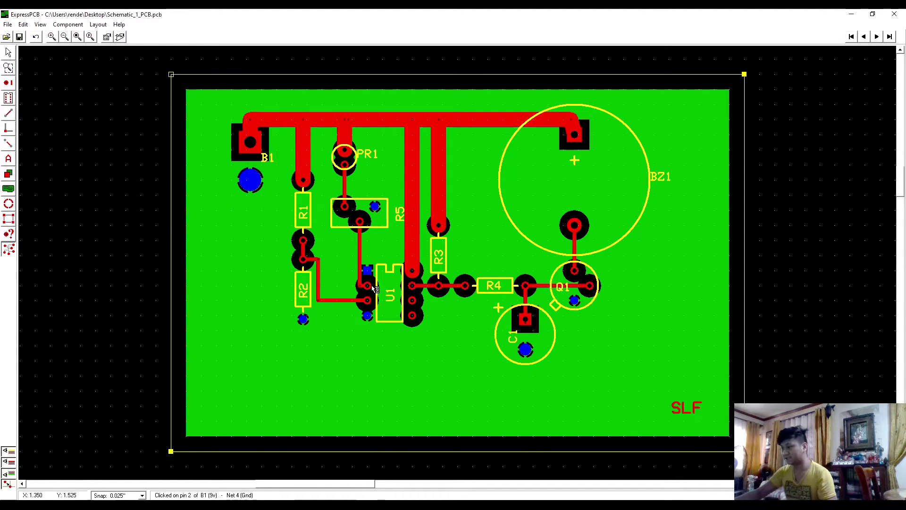
click(306, 260)
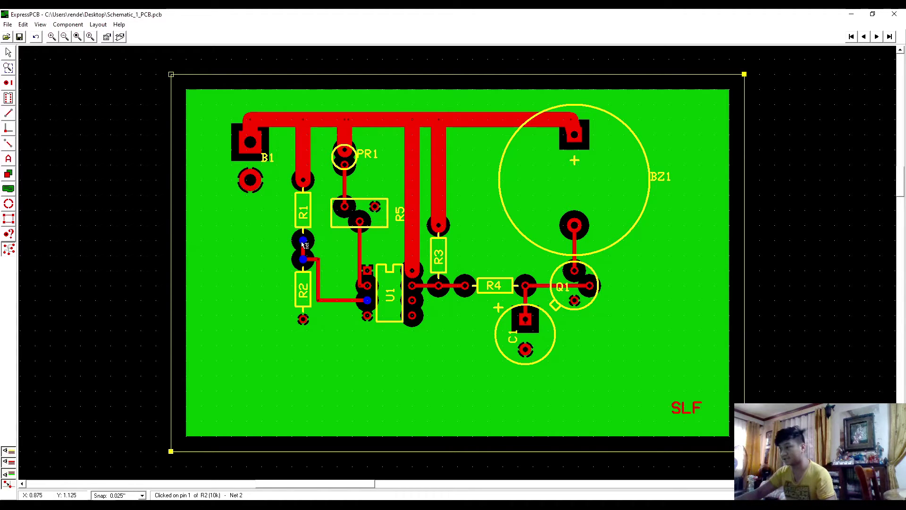
click(368, 285)
click(575, 271)
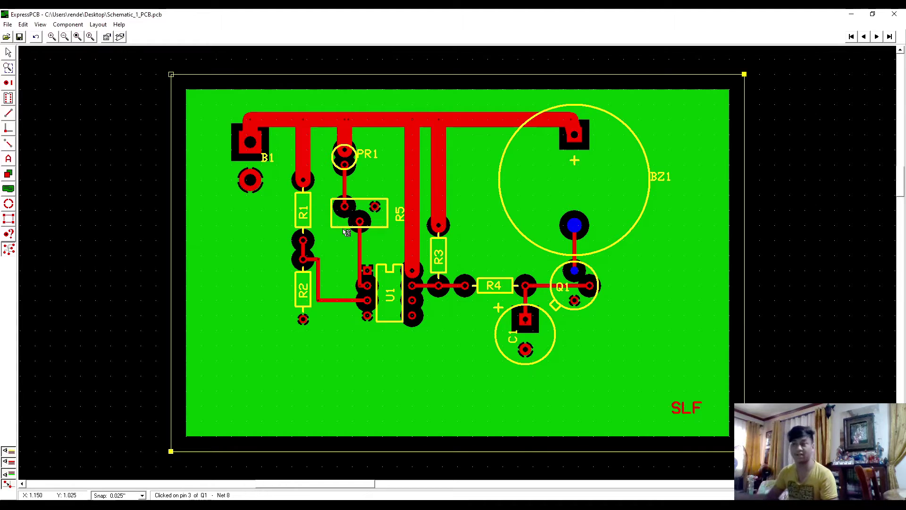
click(76, 505)
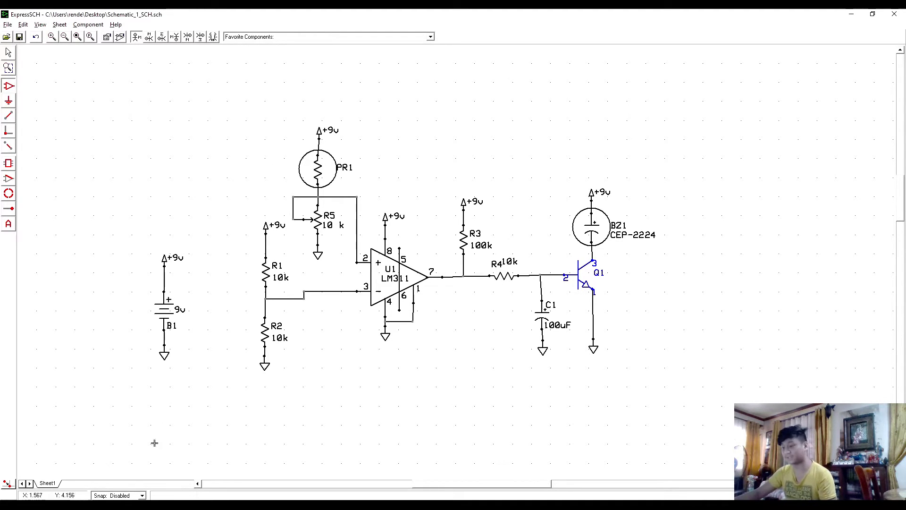
click(152, 505)
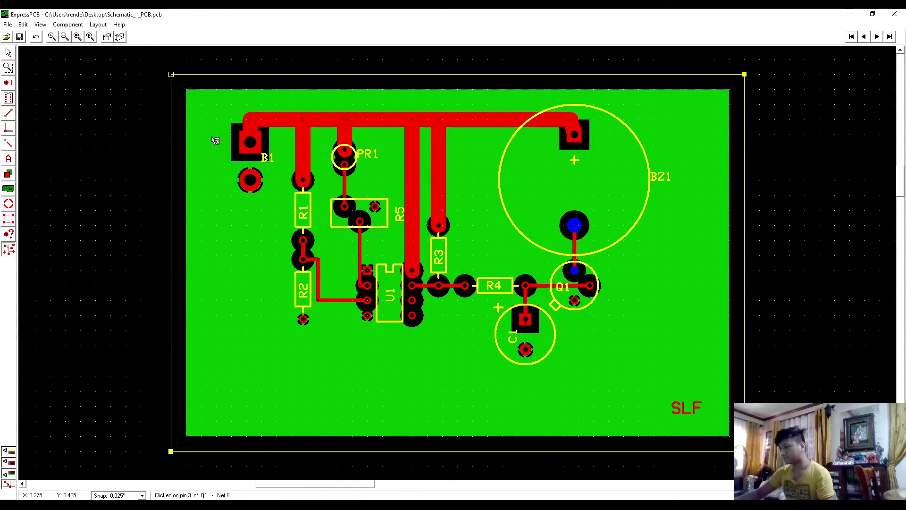
Step: Browse the favorite component footprints through the connectors, diodes and DIP packages without placing one
click(8, 97)
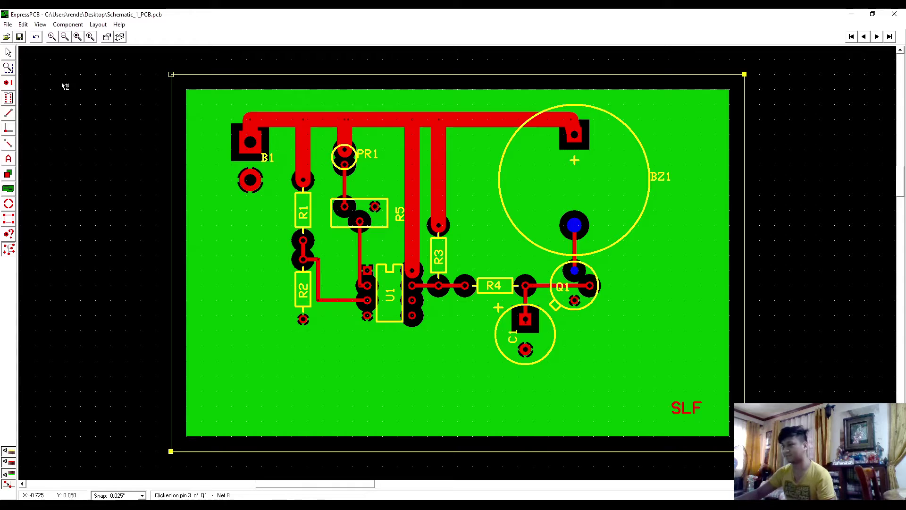
click(8, 98)
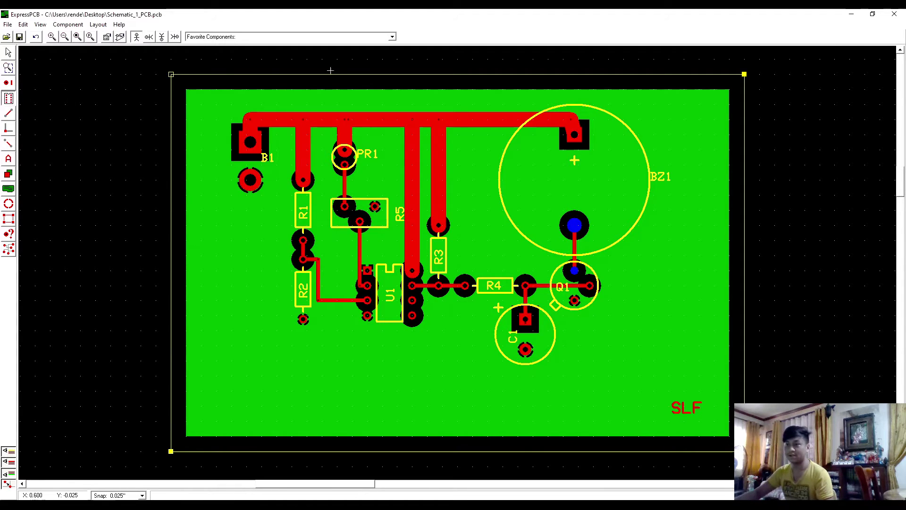
click(333, 35)
scroll(283, 94, down, 15)
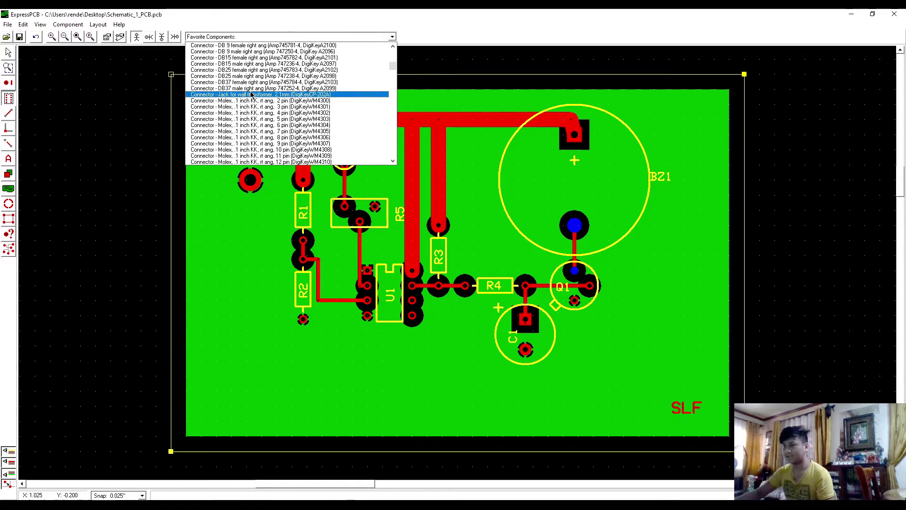
drag(395, 80, 396, 98)
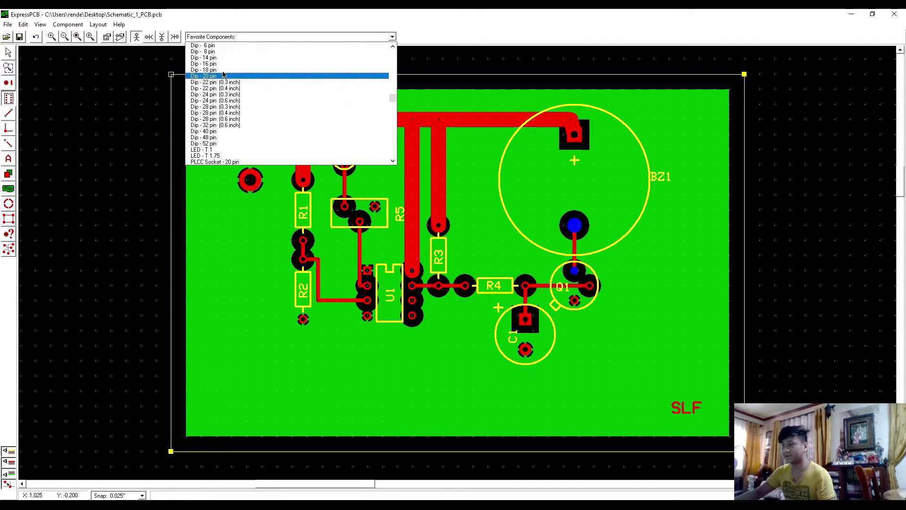
scroll(211, 89, up, 2)
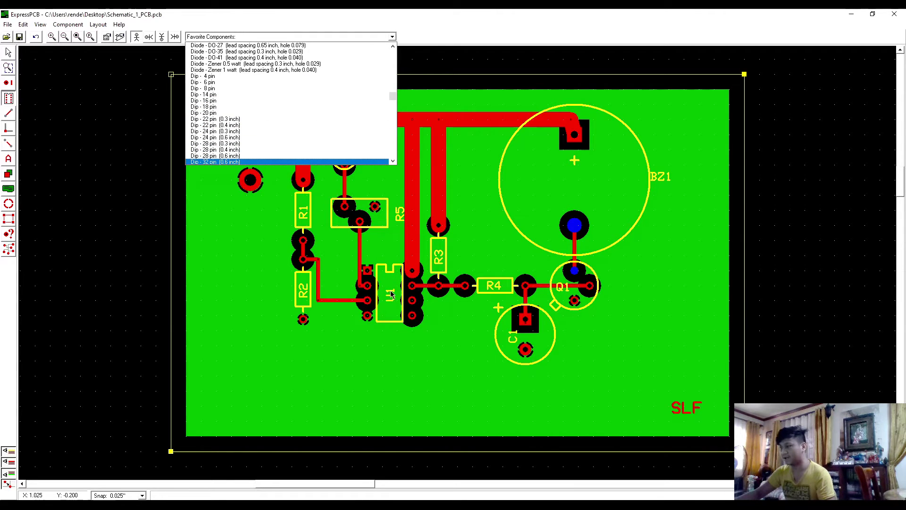
click(439, 14)
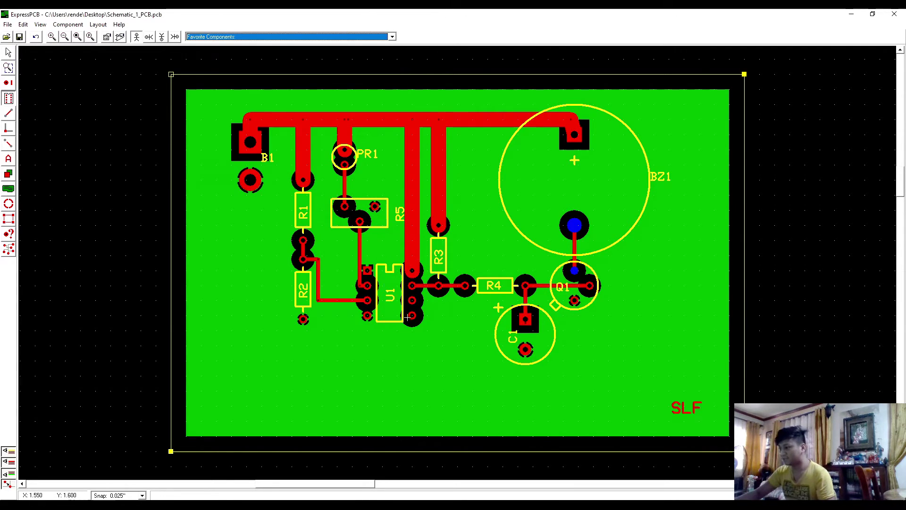
Step: Review the schematic in ExpressSCH, return to ExpressPCB and highlight the ground net from R2's lower pin
key(alt+Tab)
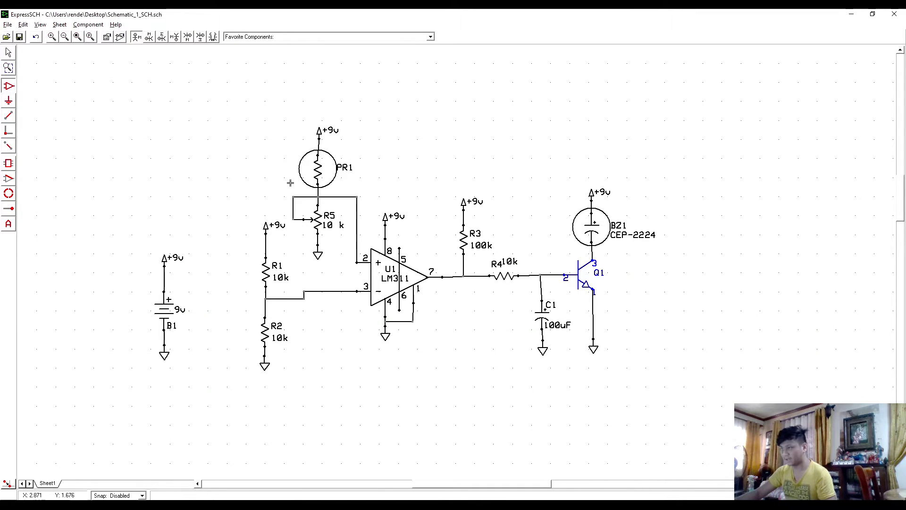
key(alt+Tab)
key(alt+Tab)
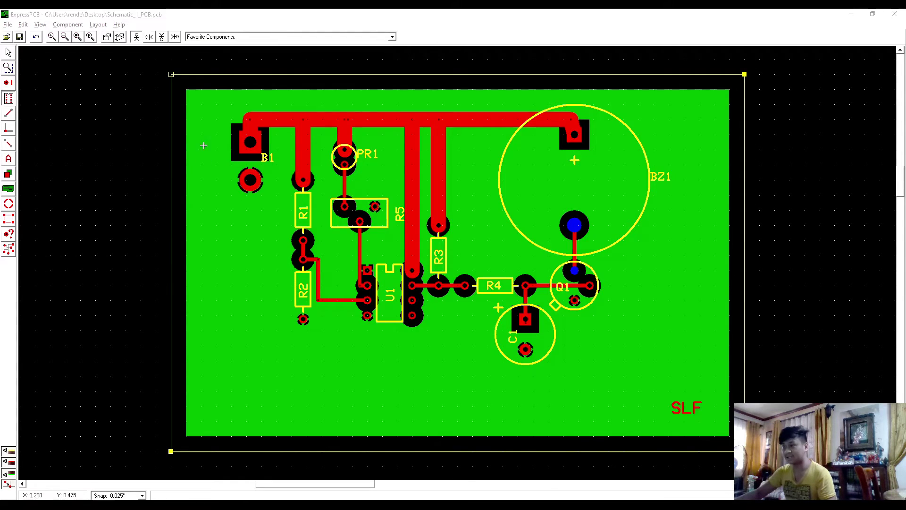
key(alt+Tab)
click(5, 25)
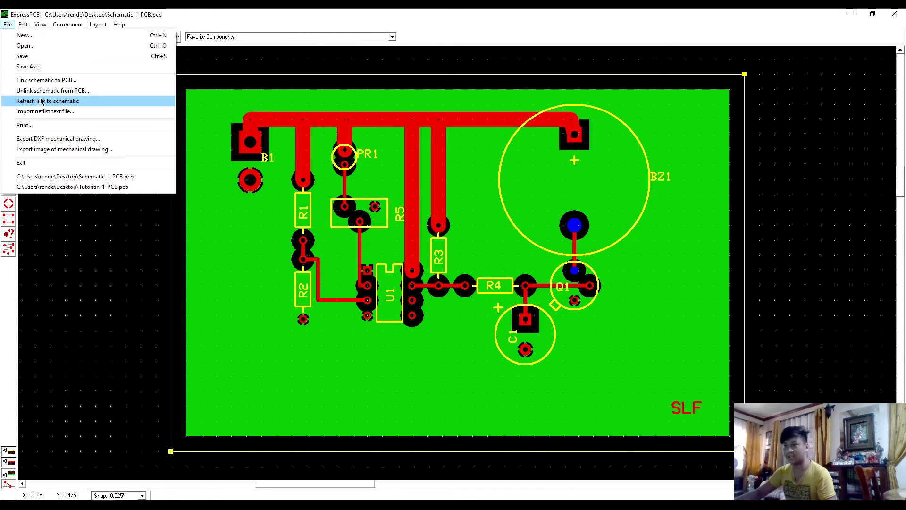
click(105, 266)
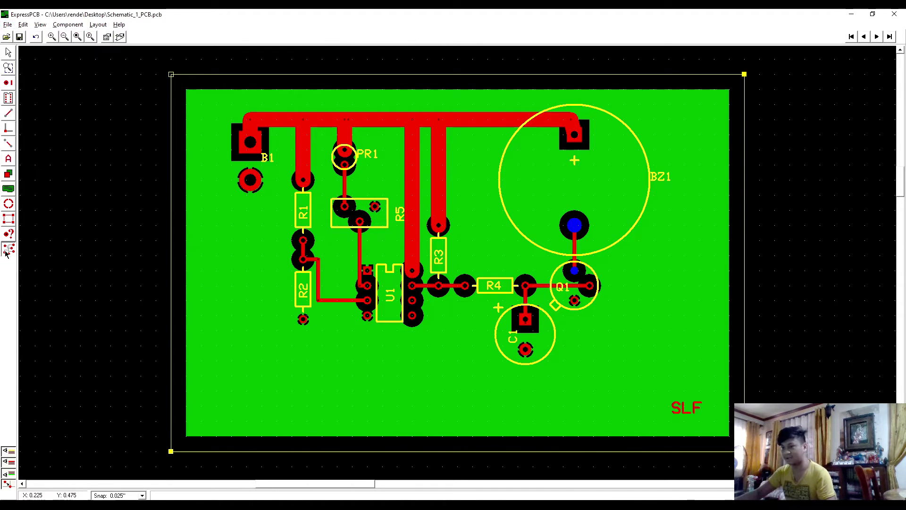
click(304, 320)
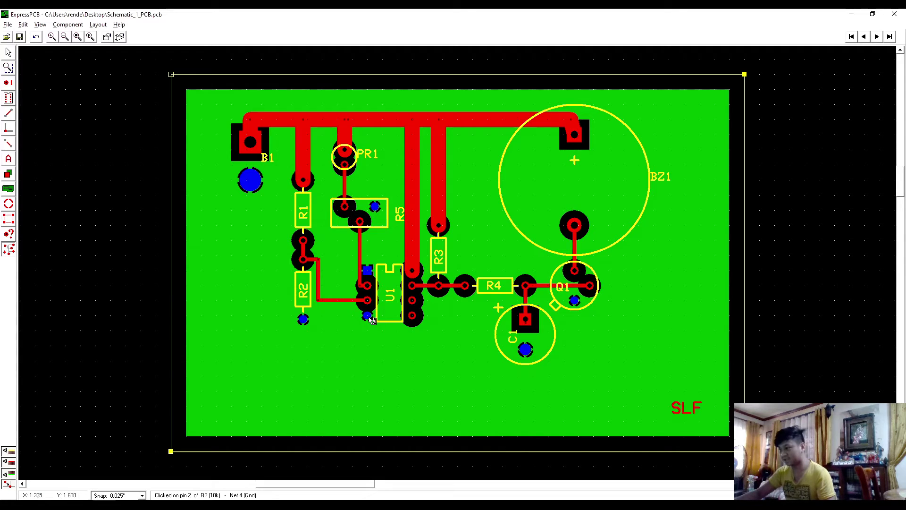
Step: Change resistor R2's part ID to R10 on the board
double_click(311, 277)
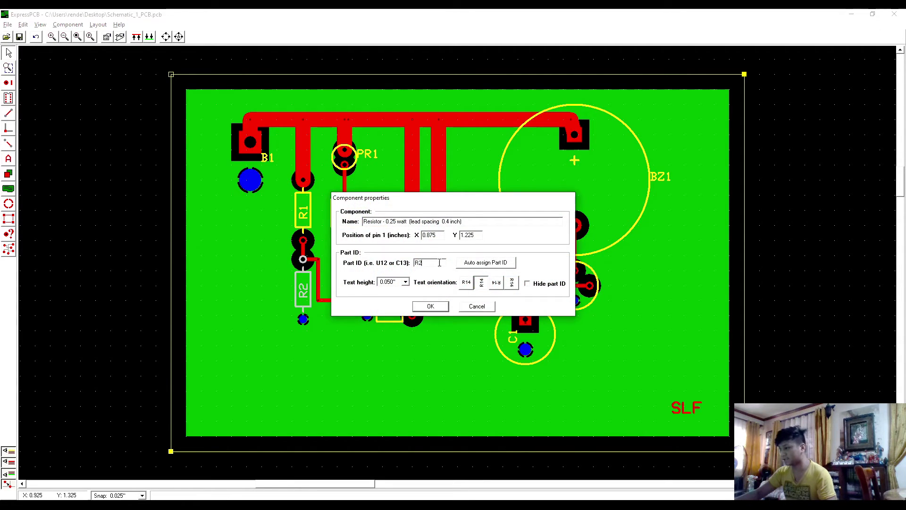
key(BackSpace)
text(10)
click(430, 306)
click(341, 339)
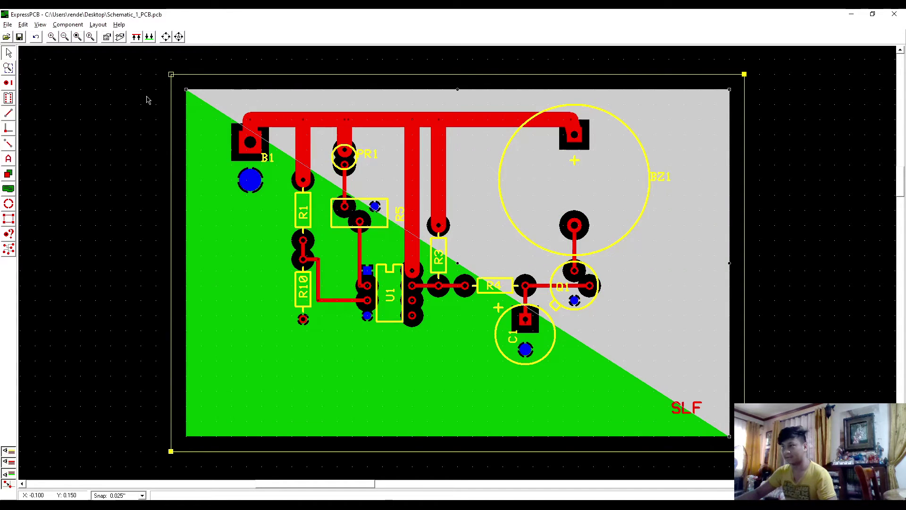
Step: Check the net connections of R10's lower pin and B1's round pad
click(9, 249)
click(303, 320)
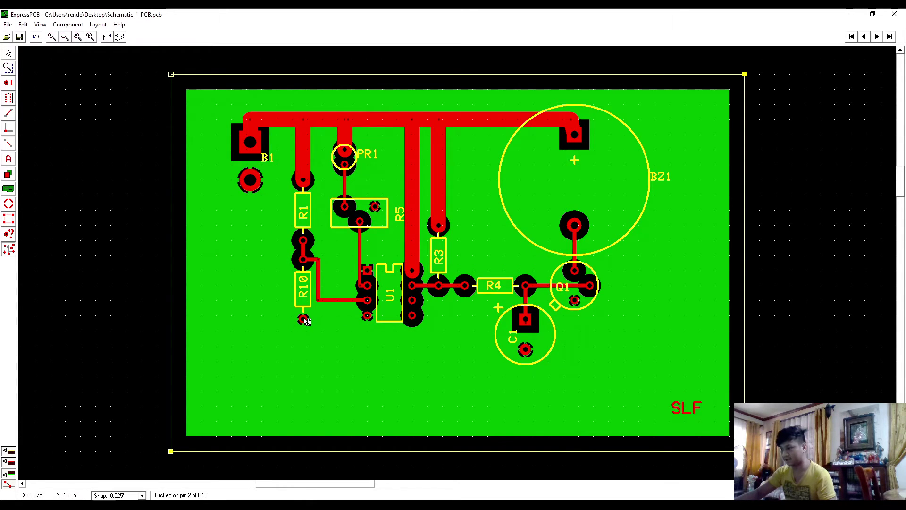
click(255, 187)
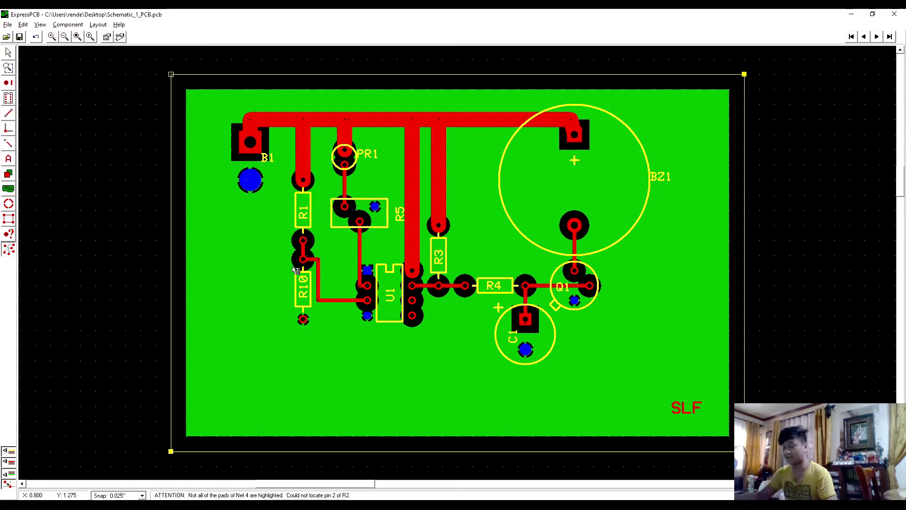
Step: Switch to ExpressSCH to compare resistor R2's part ID with the board's, and return to ExpressPCB
click(113, 505)
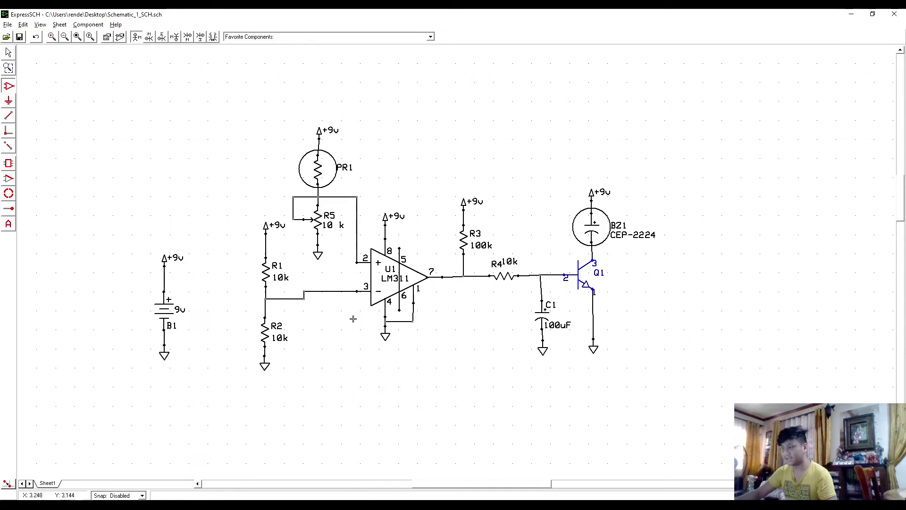
click(123, 505)
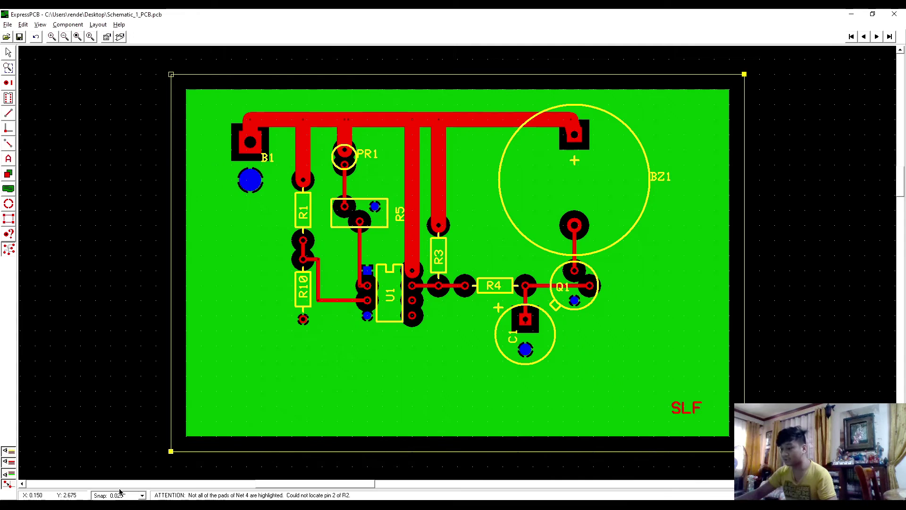
click(127, 505)
click(82, 506)
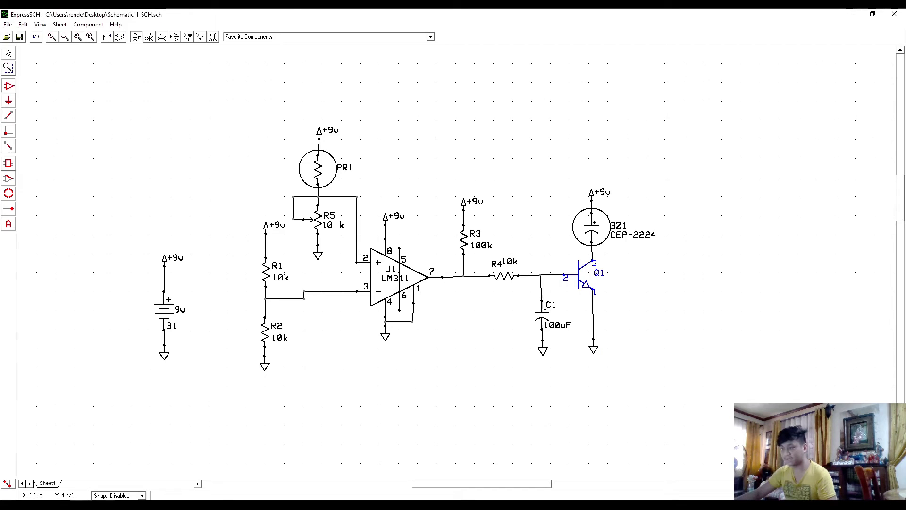
mouse_move(104, 505)
click(104, 505)
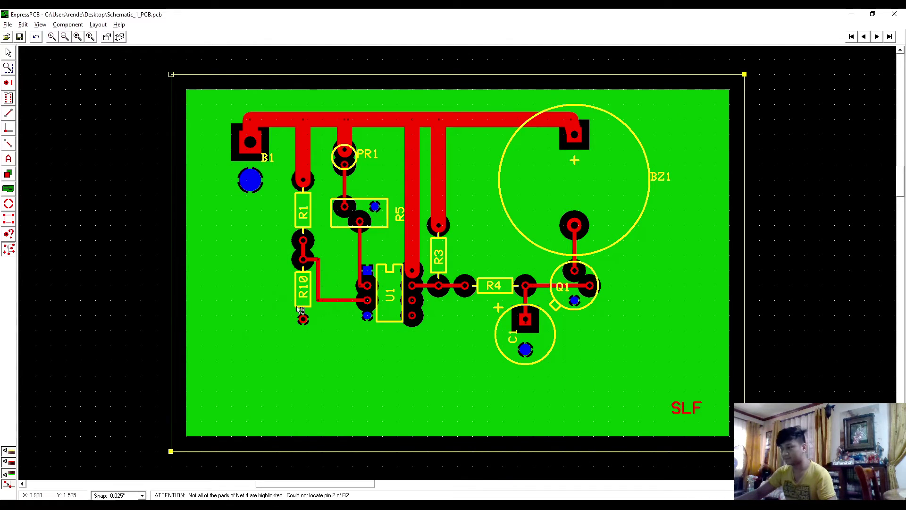
Step: Change resistor R10's part ID to R2 on the board
click(5, 49)
double_click(304, 270)
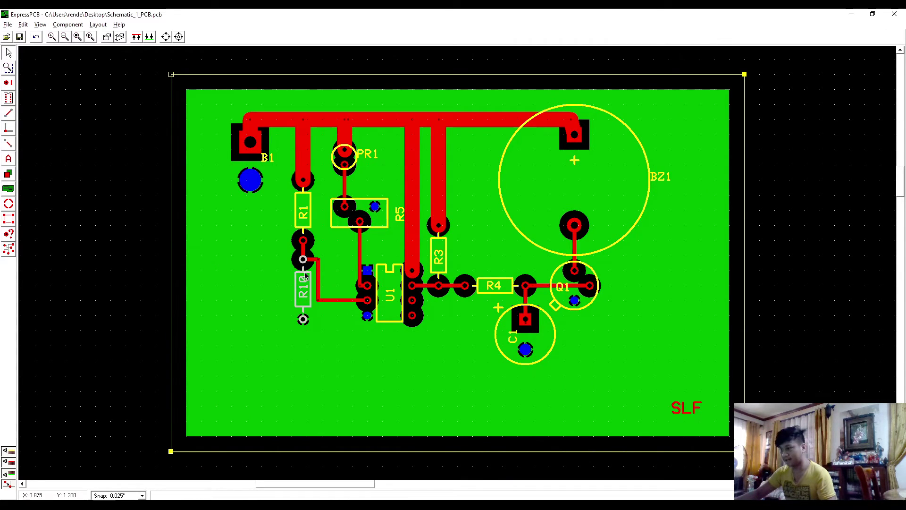
key(BackSpace)
key(BackSpace)
text(2)
click(447, 307)
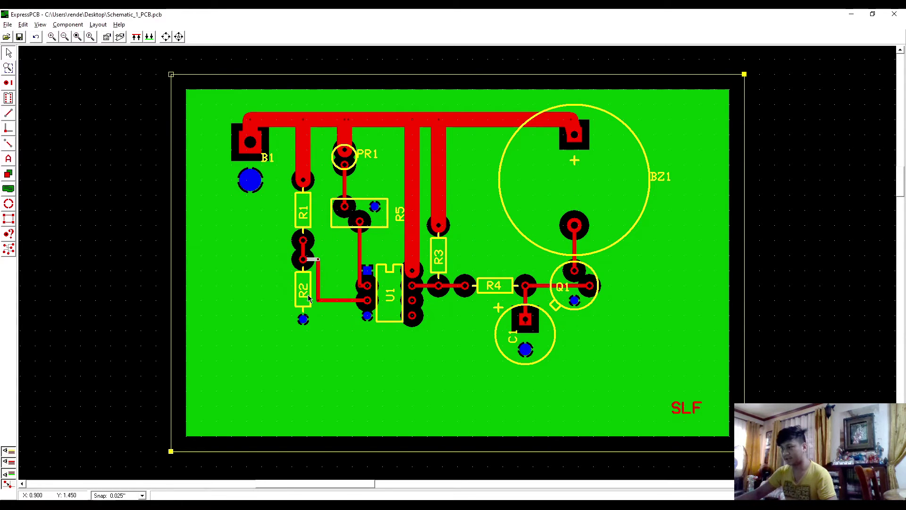
Step: Check the net connection of R2's lower pin on the board and switch to the schematic in ExpressSCH
click(305, 321)
click(304, 320)
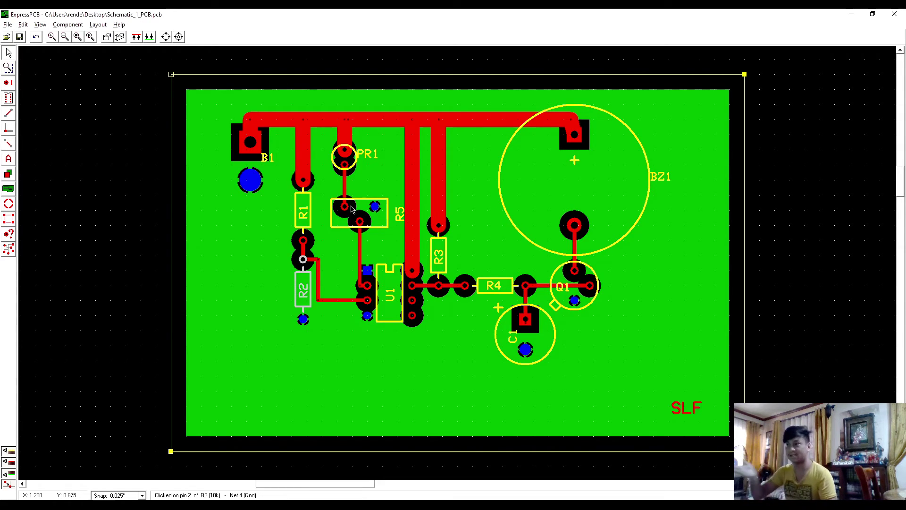
click(94, 507)
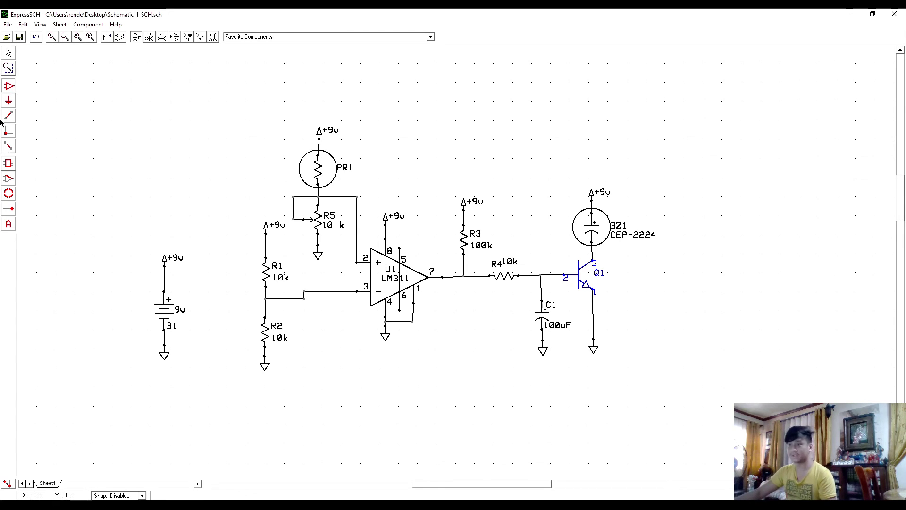
click(9, 100)
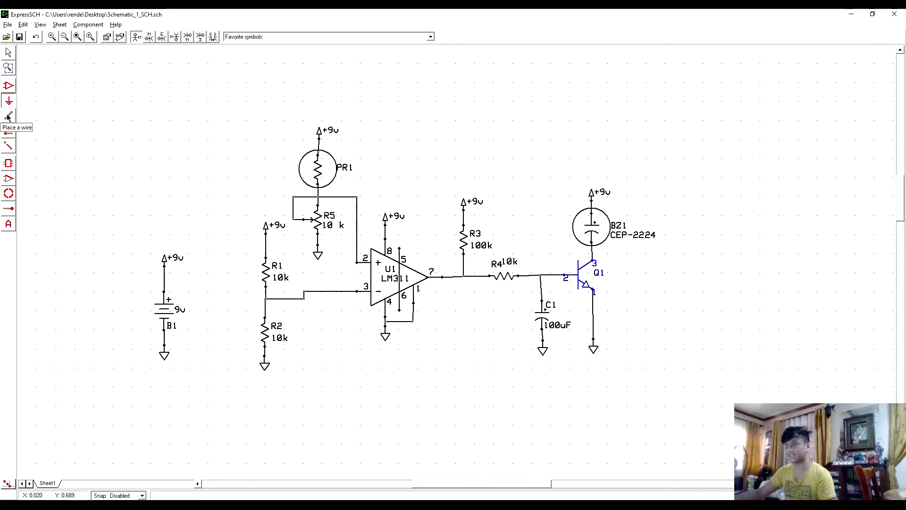
click(8, 115)
click(8, 224)
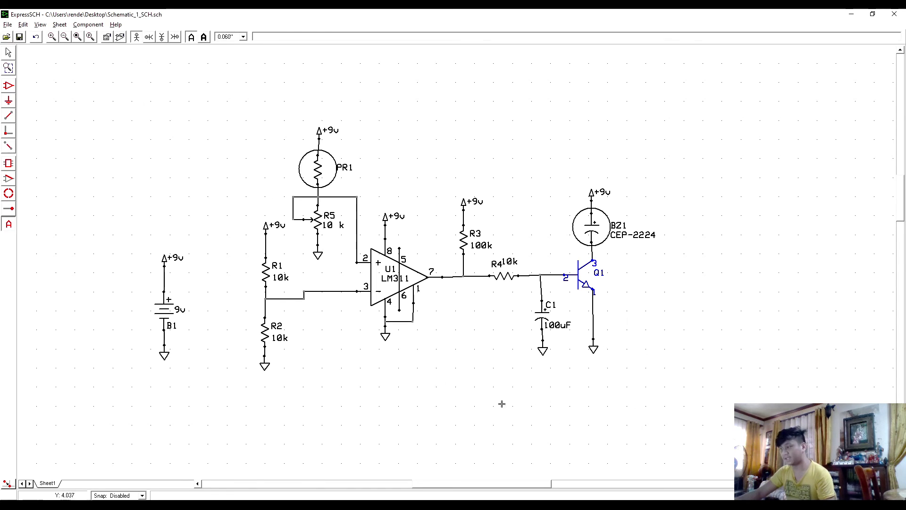
click(9, 193)
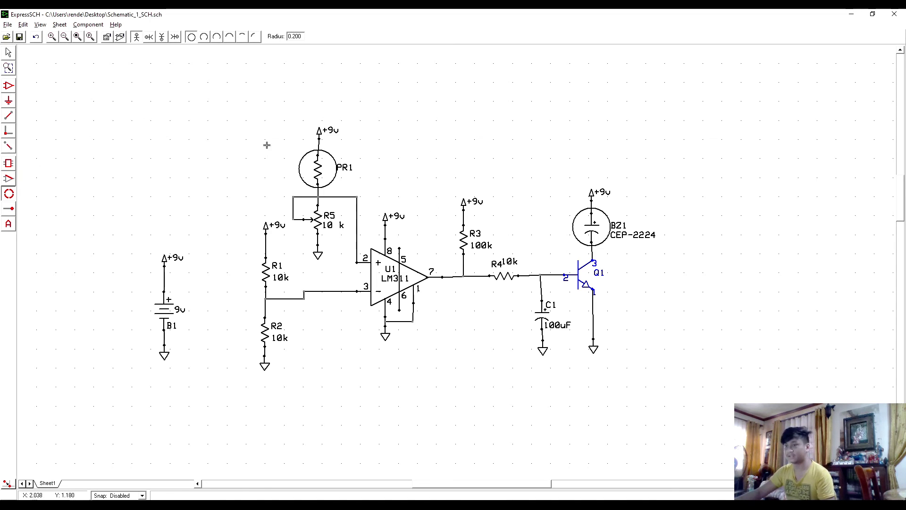
click(10, 163)
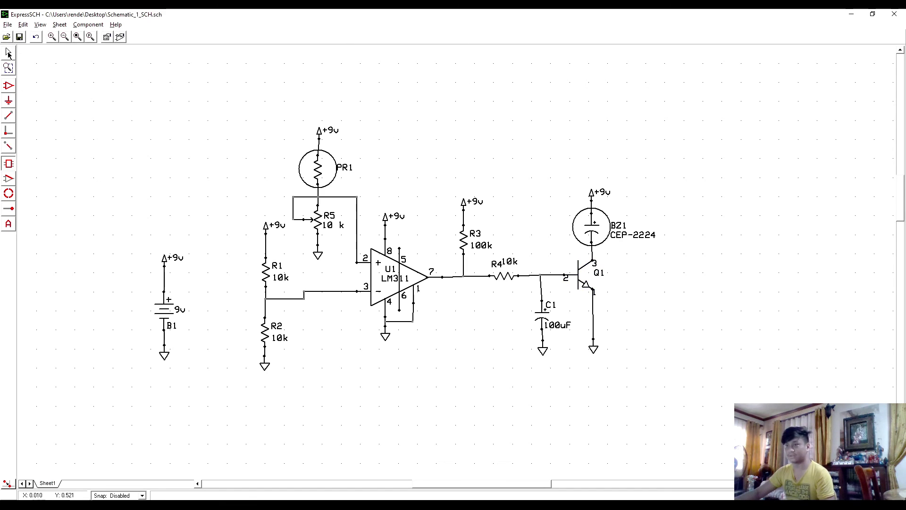
key(Escape)
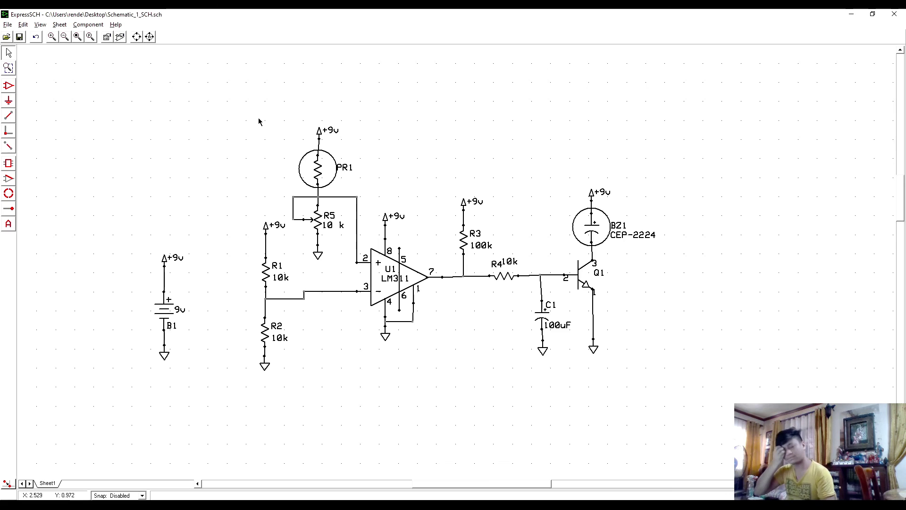